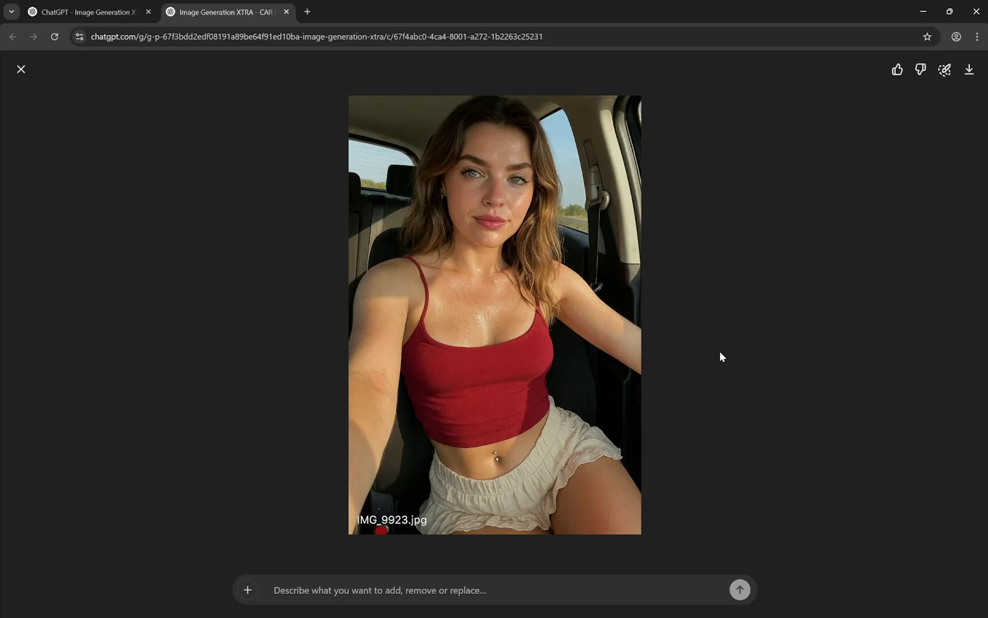
- Close the car selfie viewer and go back to the CAR PHOTOSHOOT tab with the original car-selfie prompt
{"action": "left_click", "coordinate": [21, 70]}
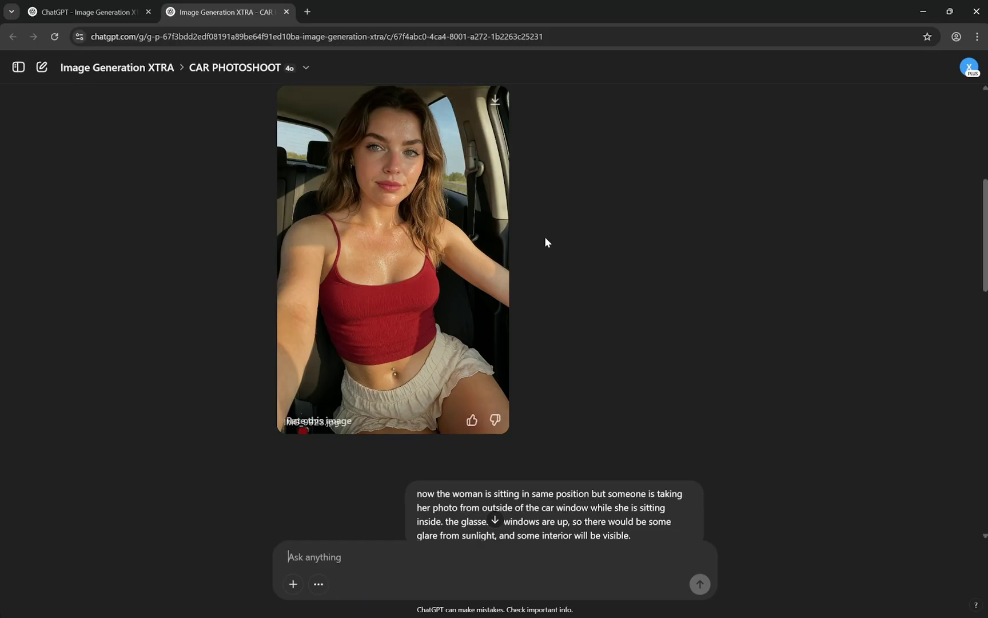
{"action": "key", "text": "ctrl+shift+Tab"}
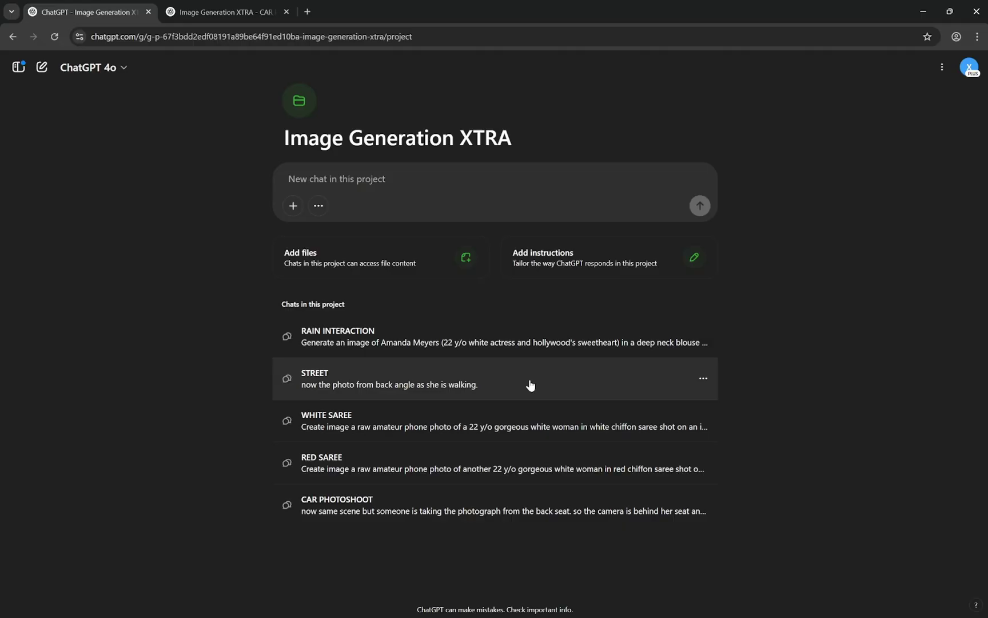
{"action": "left_click", "coordinate": [193, 18]}
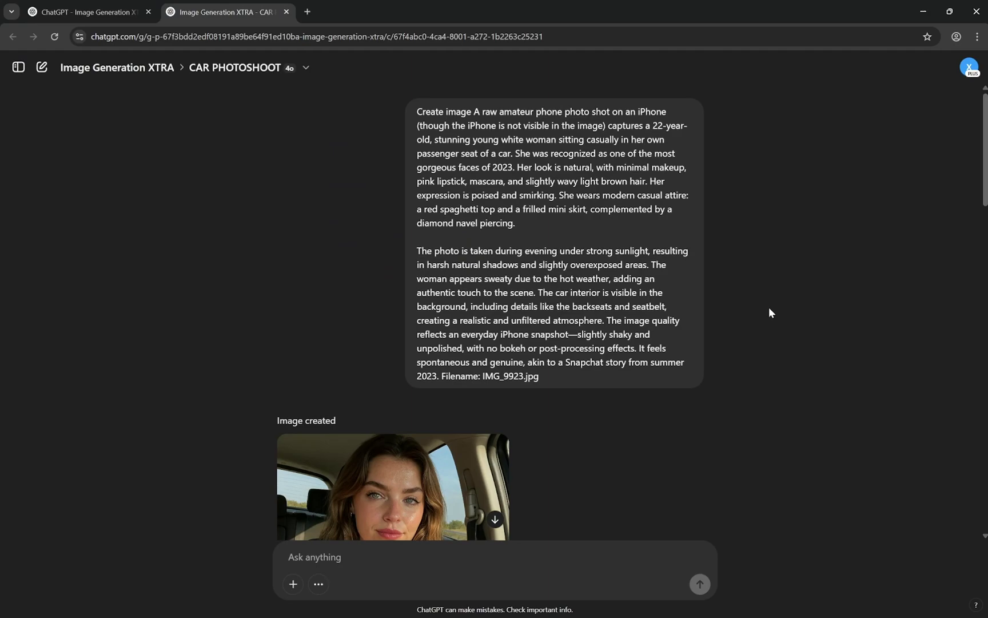
{"action": "scroll", "coordinate": [769, 307], "scroll_direction": "down", "scroll_amount": 4}
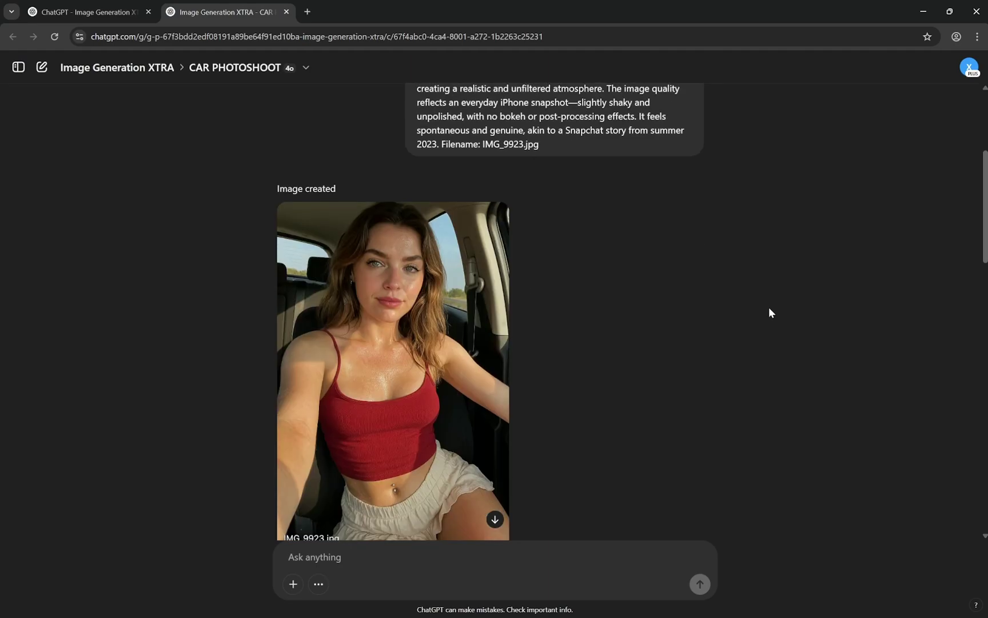
{"action": "scroll", "coordinate": [527, 350], "scroll_direction": "down", "scroll_amount": 7}
{"action": "scroll", "coordinate": [576, 355], "scroll_direction": "up", "scroll_amount": 11}
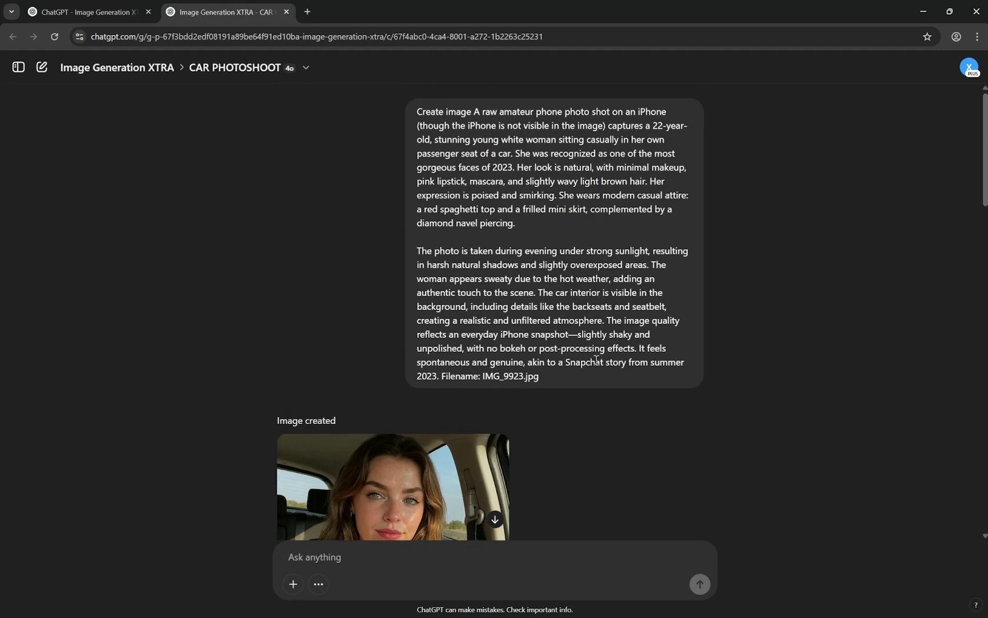
{"action": "scroll", "coordinate": [754, 364], "scroll_direction": "down", "scroll_amount": 15}
{"action": "scroll", "coordinate": [754, 365], "scroll_direction": "up", "scroll_amount": 14}
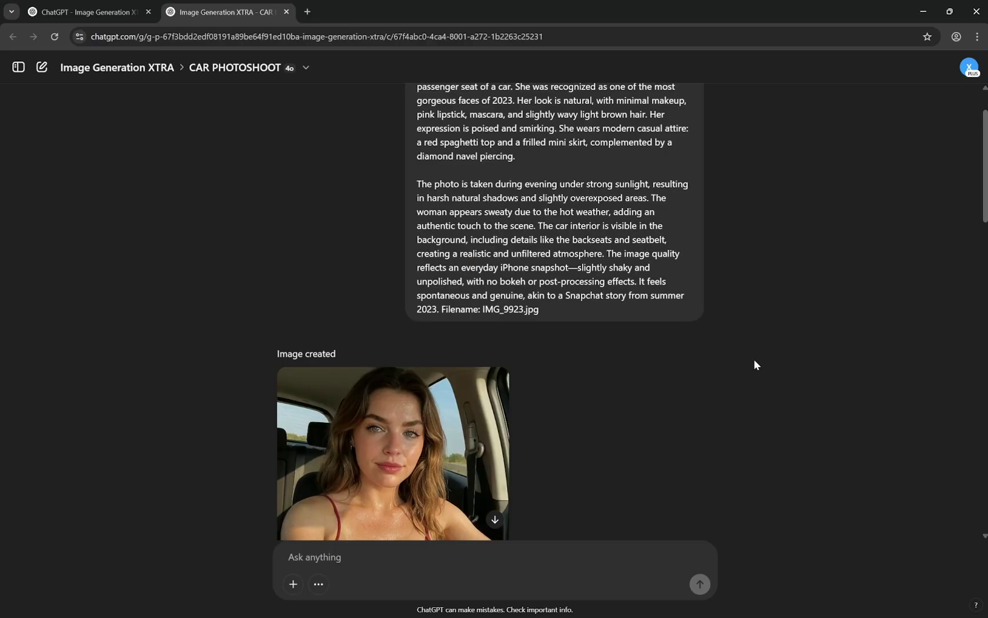
{"action": "scroll", "coordinate": [754, 365], "scroll_direction": "up", "scroll_amount": 2}
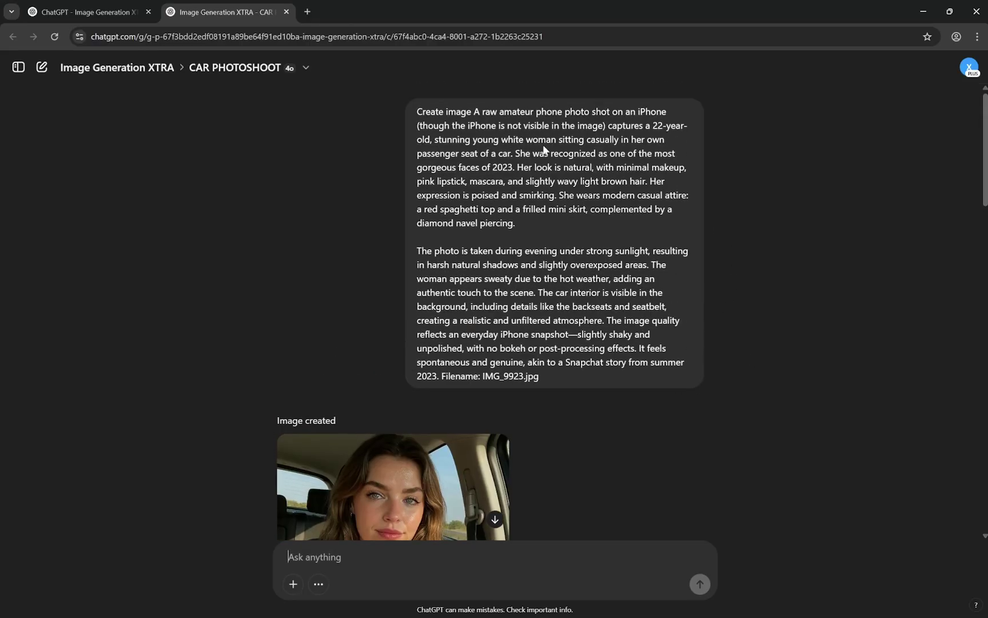
{"action": "scroll", "coordinate": [504, 130], "scroll_direction": "down", "scroll_amount": 2}
{"action": "scroll", "coordinate": [503, 131], "scroll_direction": "up", "scroll_amount": 2}
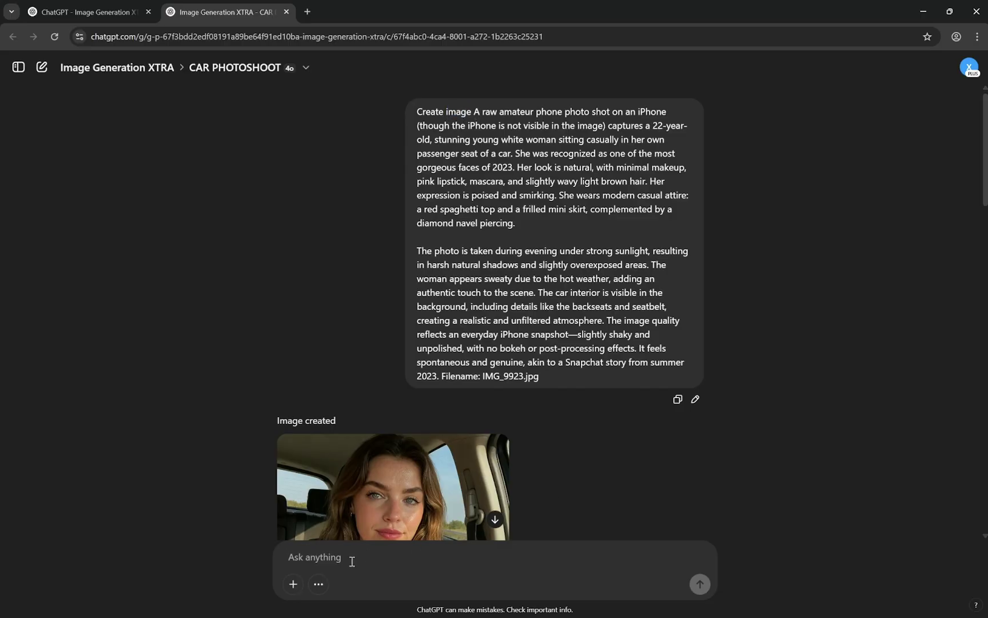
{"action": "left_click", "coordinate": [318, 584]}
{"action": "left_click", "coordinate": [819, 330]}
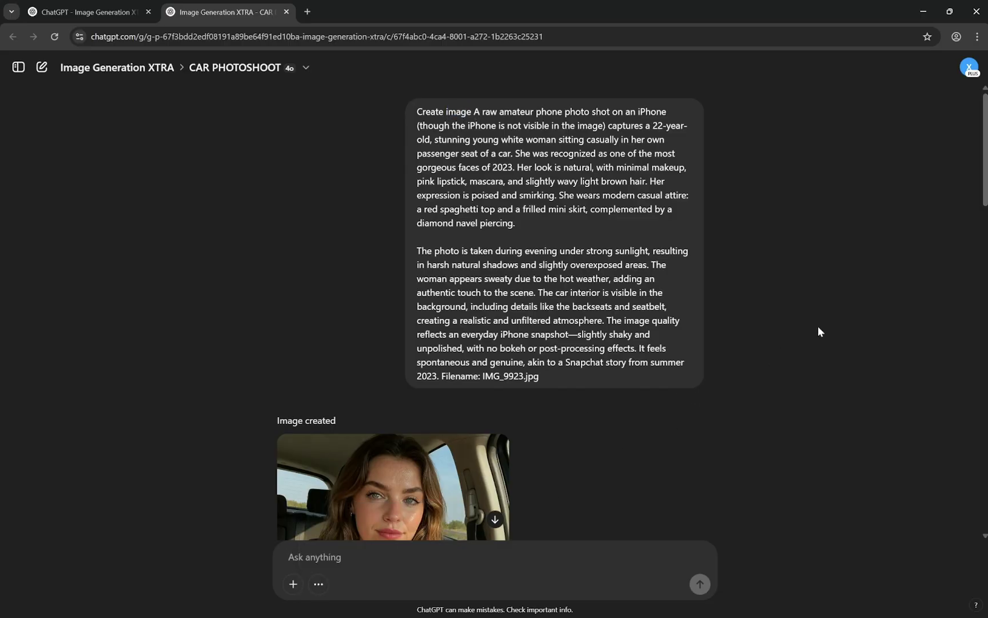
{"action": "left_click_drag", "start_coordinate": [476, 111], "coordinate": [576, 346]}
{"action": "left_click", "coordinate": [516, 136]}
{"action": "left_click_drag", "start_coordinate": [667, 112], "coordinate": [572, 114]}
{"action": "left_click", "coordinate": [589, 188]}
{"action": "scroll", "coordinate": [593, 223], "scroll_direction": "down", "scroll_amount": 3}
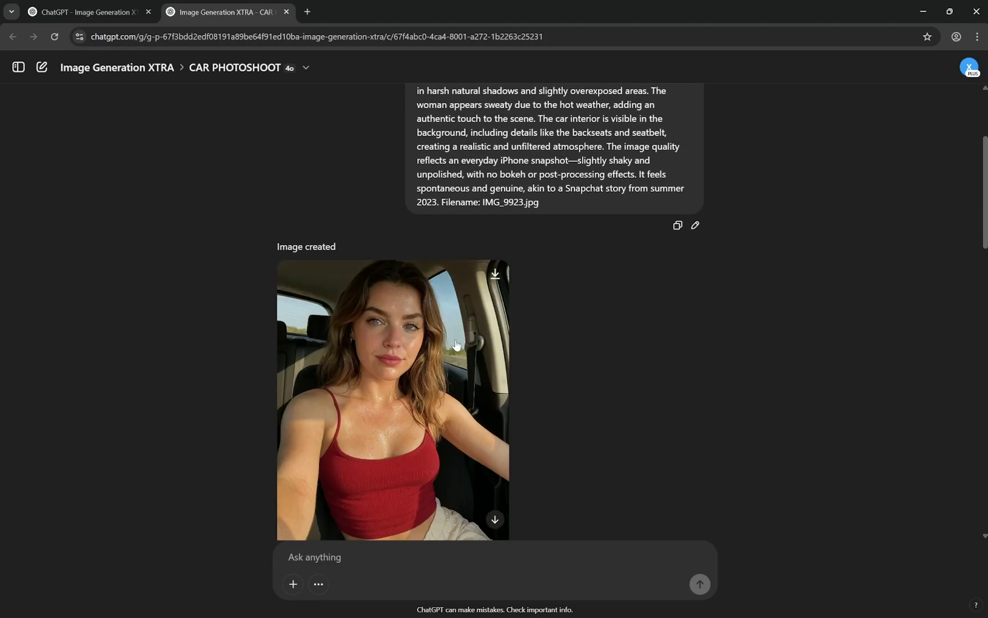
{"action": "scroll", "coordinate": [629, 334], "scroll_direction": "up", "scroll_amount": 3}
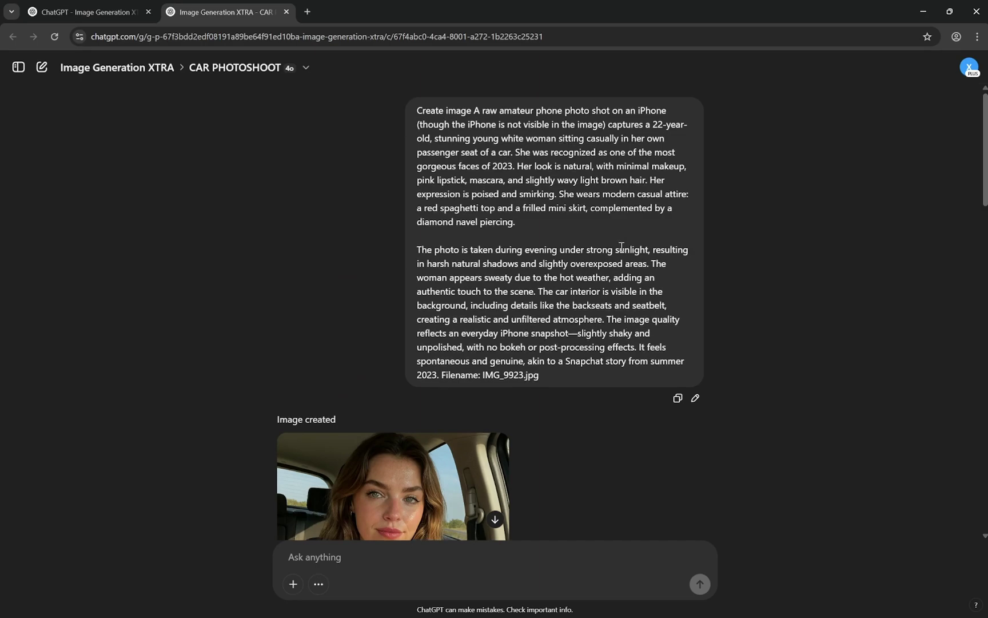
{"action": "scroll", "coordinate": [620, 251], "scroll_direction": "down", "scroll_amount": 5}
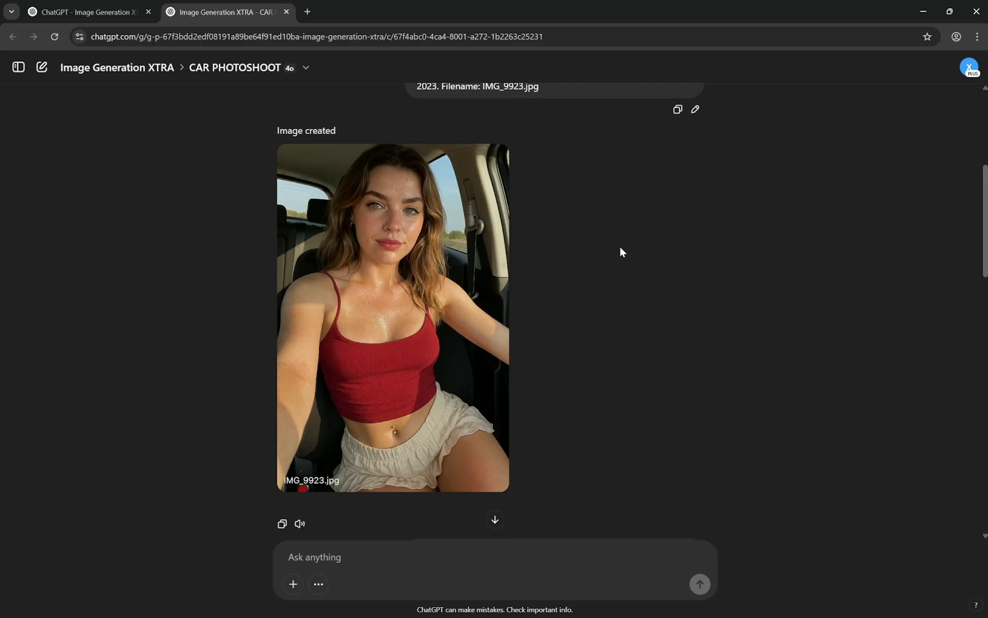
{"action": "scroll", "coordinate": [620, 252], "scroll_direction": "up", "scroll_amount": 5}
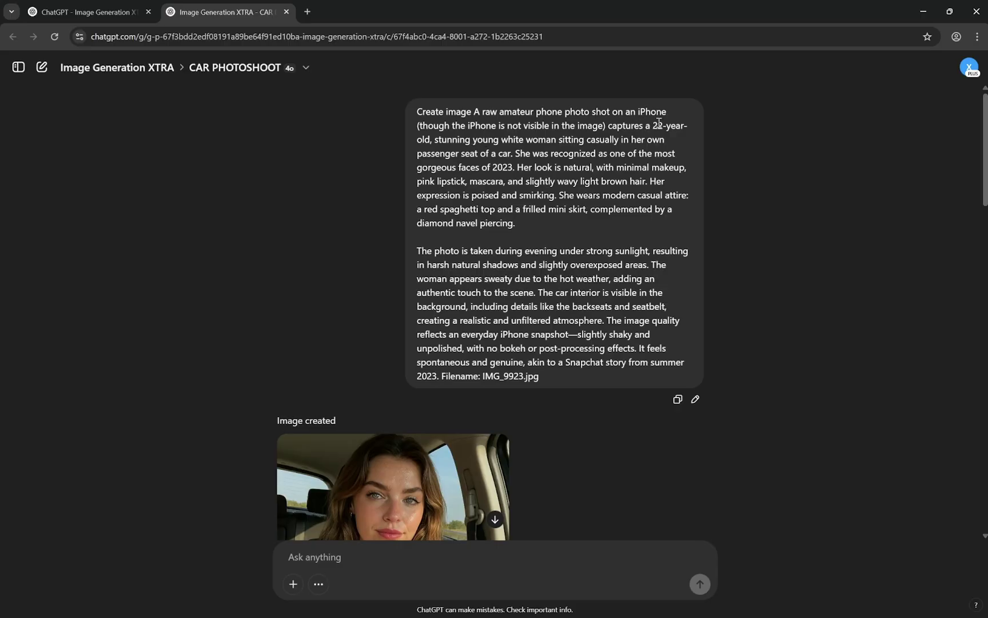
{"action": "left_click_drag", "start_coordinate": [653, 126], "coordinate": [644, 141]}
{"action": "scroll", "coordinate": [743, 195], "scroll_direction": "down", "scroll_amount": 3}
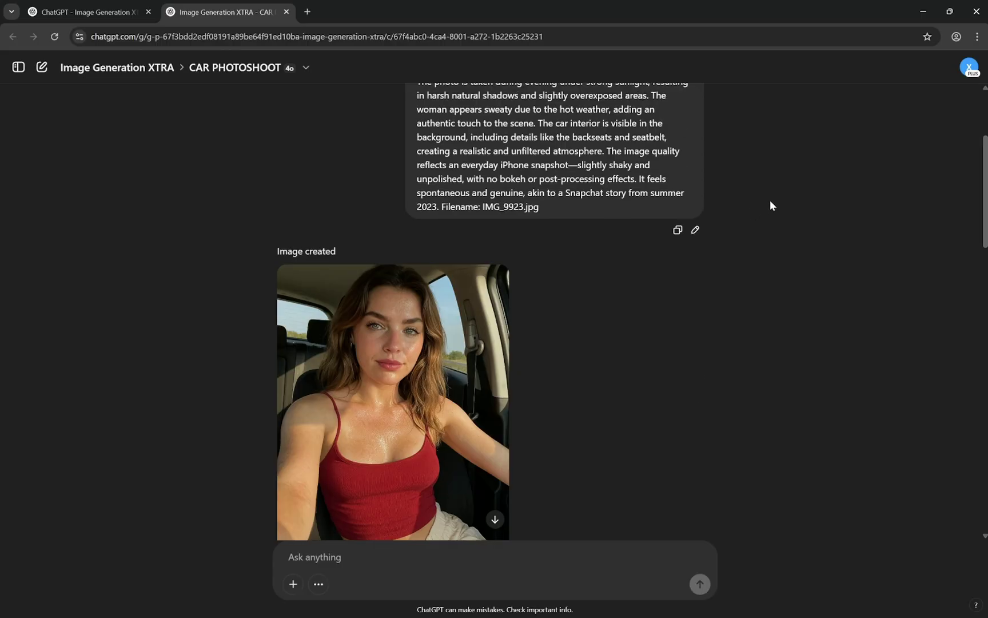
{"action": "scroll", "coordinate": [769, 206], "scroll_direction": "up", "scroll_amount": 3}
{"action": "left_click_drag", "start_coordinate": [652, 126], "coordinate": [680, 126]}
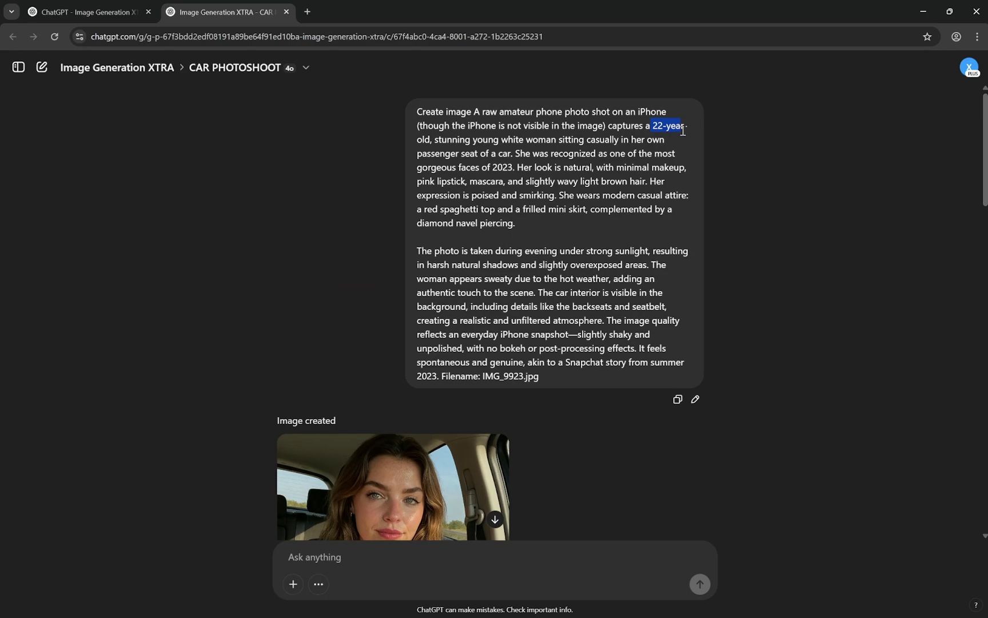
{"action": "left_click", "coordinate": [684, 133]}
{"action": "left_click_drag", "start_coordinate": [603, 140], "coordinate": [681, 144]}
{"action": "left_click", "coordinate": [568, 176]}
{"action": "scroll", "coordinate": [568, 176], "scroll_direction": "down", "scroll_amount": 3}
{"action": "scroll", "coordinate": [566, 254], "scroll_direction": "up", "scroll_amount": 3}
{"action": "scroll", "coordinate": [556, 236], "scroll_direction": "down", "scroll_amount": 5}
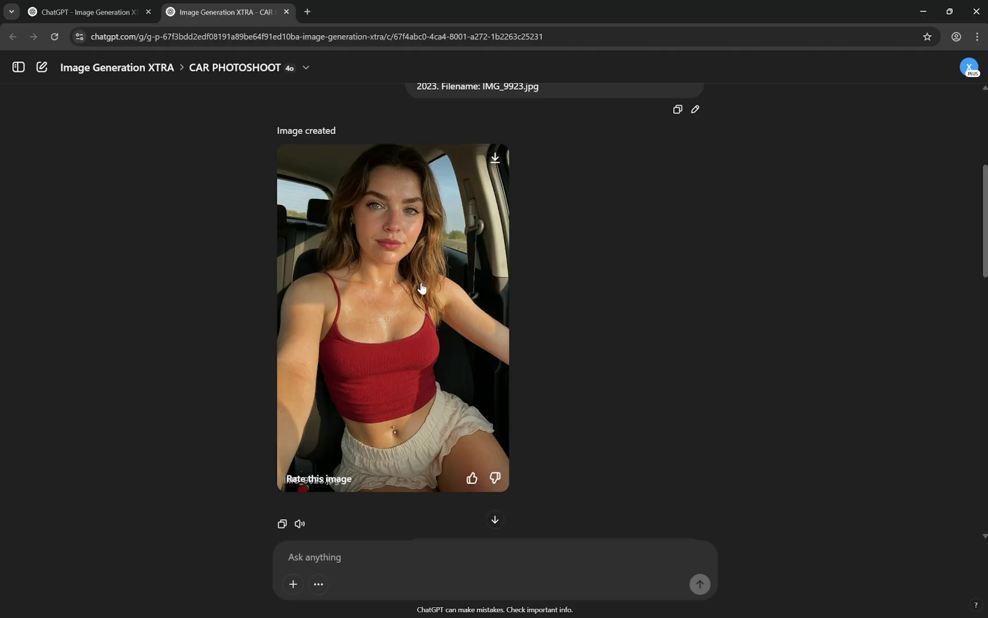
{"action": "scroll", "coordinate": [560, 286], "scroll_direction": "up", "scroll_amount": 5}
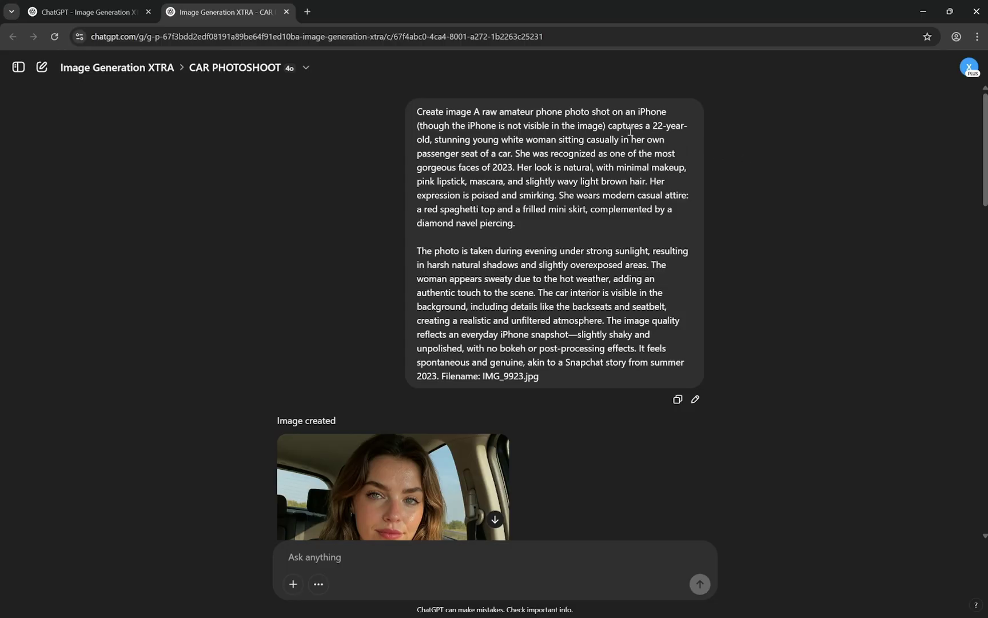
{"action": "left_click_drag", "start_coordinate": [622, 125], "coordinate": [677, 126]}
{"action": "left_click", "coordinate": [627, 167]}
{"action": "left_click_drag", "start_coordinate": [447, 168], "coordinate": [518, 167]}
{"action": "left_click", "coordinate": [517, 167]}
{"action": "left_click_drag", "start_coordinate": [566, 362], "coordinate": [627, 362]}
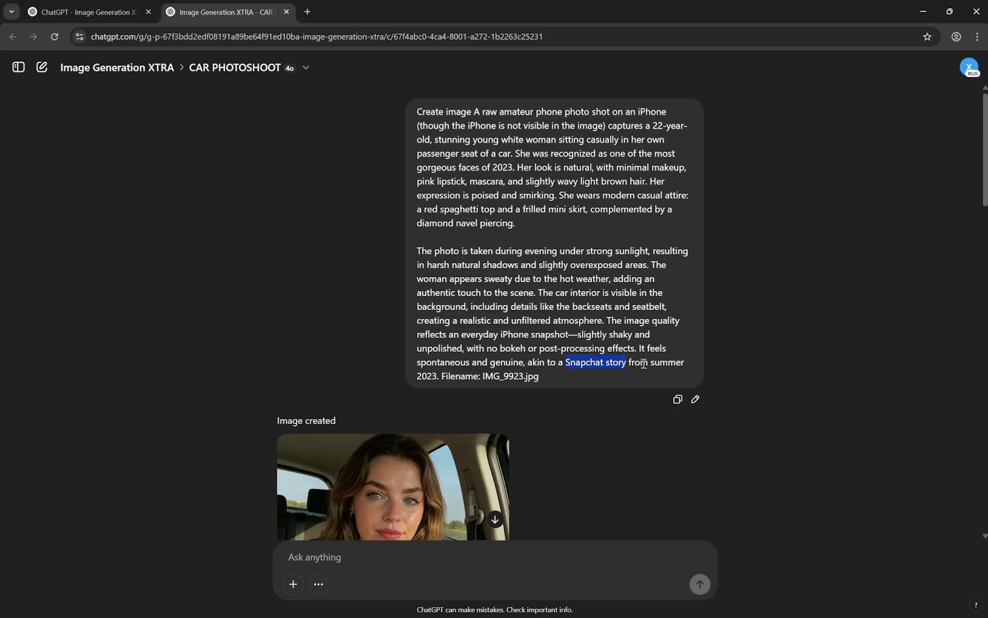
{"action": "left_click", "coordinate": [676, 363]}
{"action": "scroll", "coordinate": [675, 267], "scroll_direction": "down", "scroll_amount": 2}
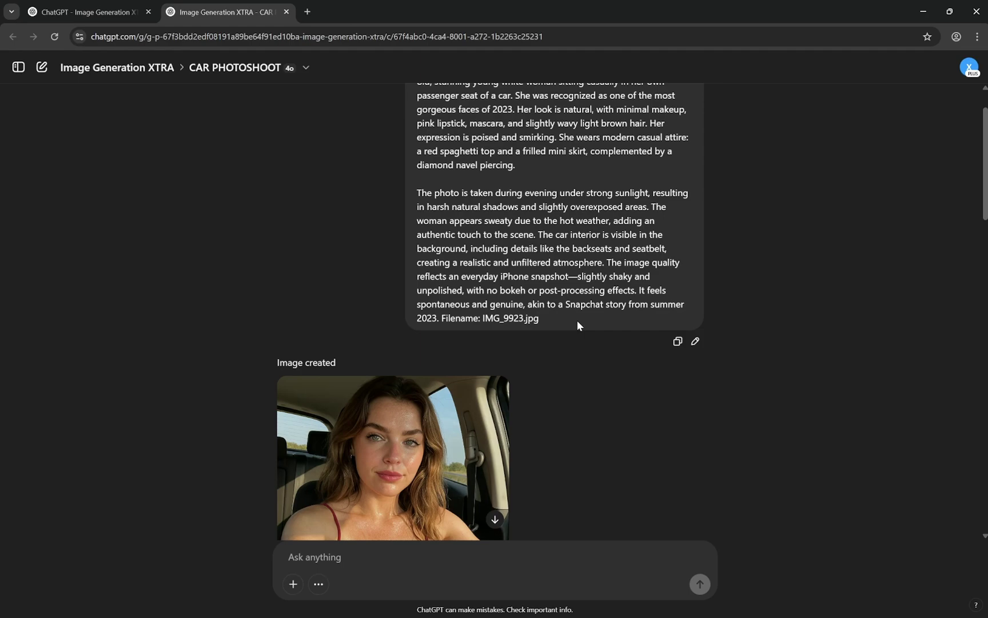
{"action": "scroll", "coordinate": [577, 319], "scroll_direction": "up", "scroll_amount": 1}
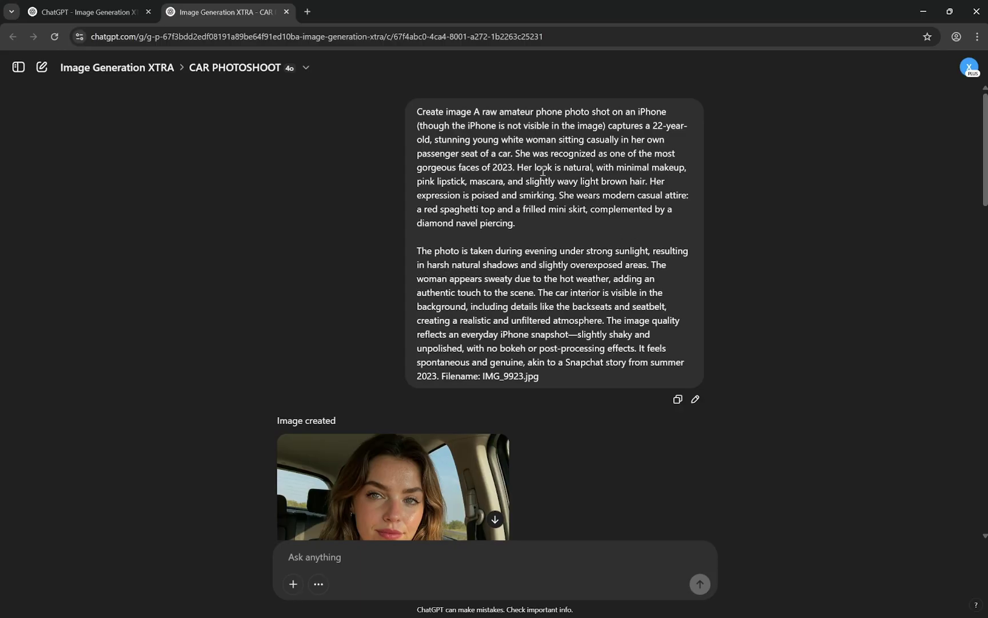
{"action": "left_click_drag", "start_coordinate": [518, 168], "coordinate": [644, 168]}
{"action": "left_click", "coordinate": [645, 168]}
{"action": "double_click", "coordinate": [515, 181]}
{"action": "left_click", "coordinate": [603, 196]}
{"action": "double_click", "coordinate": [568, 196]}
{"action": "left_click", "coordinate": [611, 197]}
{"action": "scroll", "coordinate": [609, 215], "scroll_direction": "down", "scroll_amount": 1}
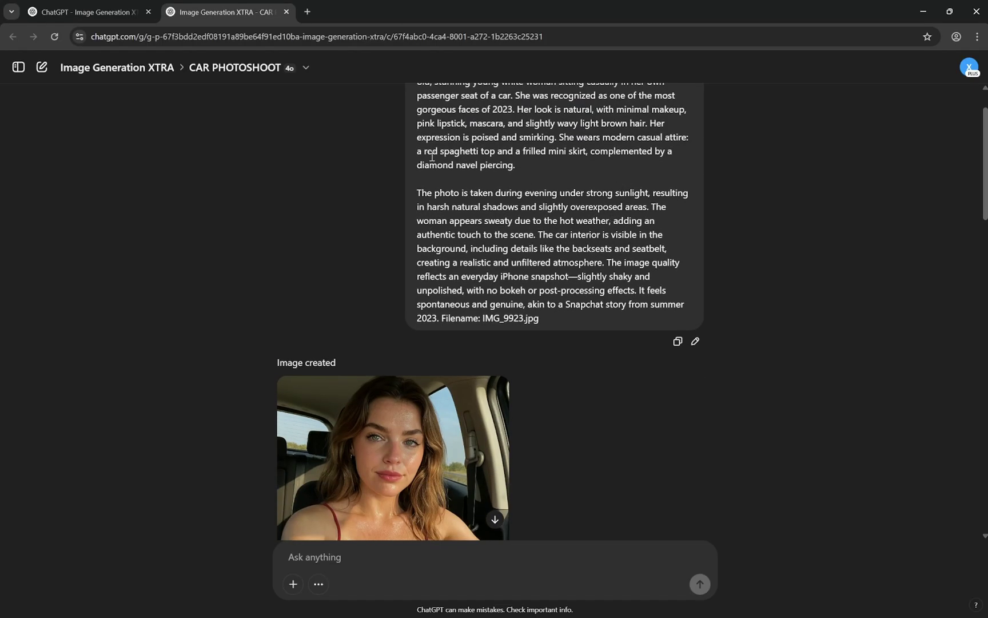
{"action": "left_click_drag", "start_coordinate": [428, 154], "coordinate": [481, 152]}
{"action": "scroll", "coordinate": [491, 170], "scroll_direction": "down", "scroll_amount": 4}
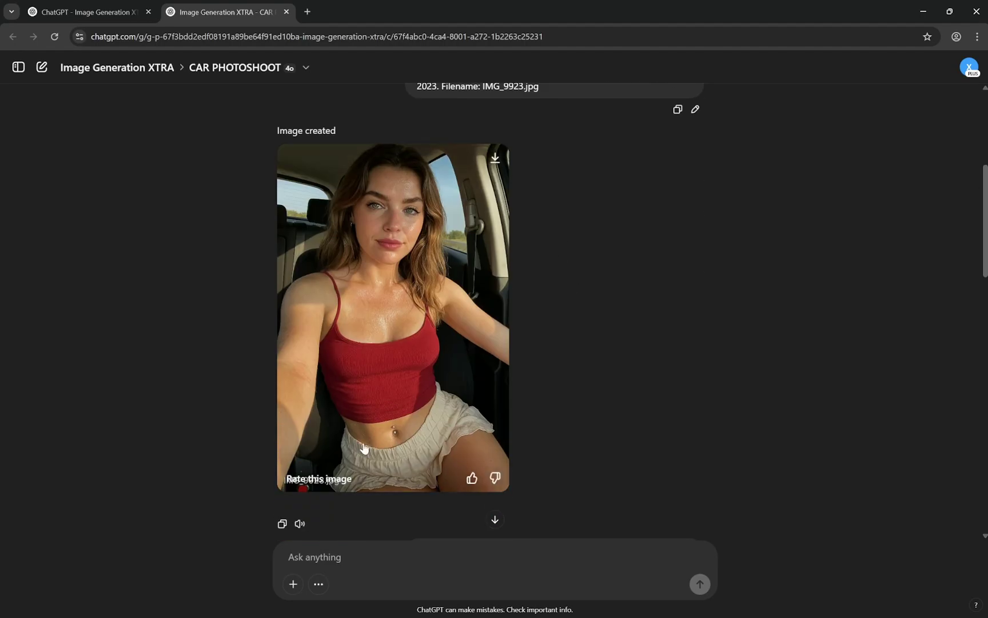
{"action": "scroll", "coordinate": [708, 348], "scroll_direction": "up", "scroll_amount": 5}
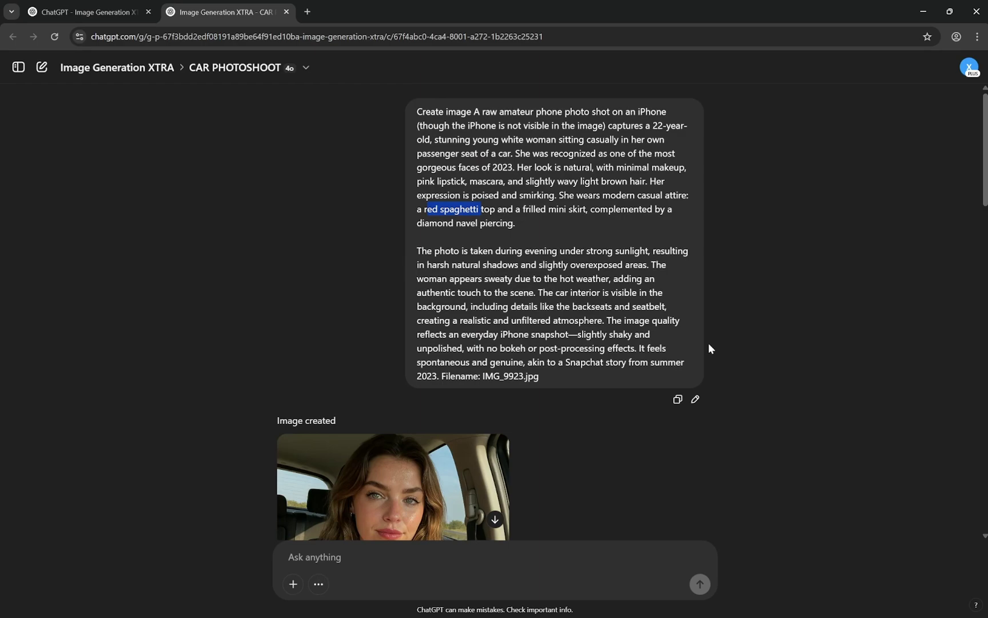
{"action": "scroll", "coordinate": [657, 293], "scroll_direction": "down", "scroll_amount": 2}
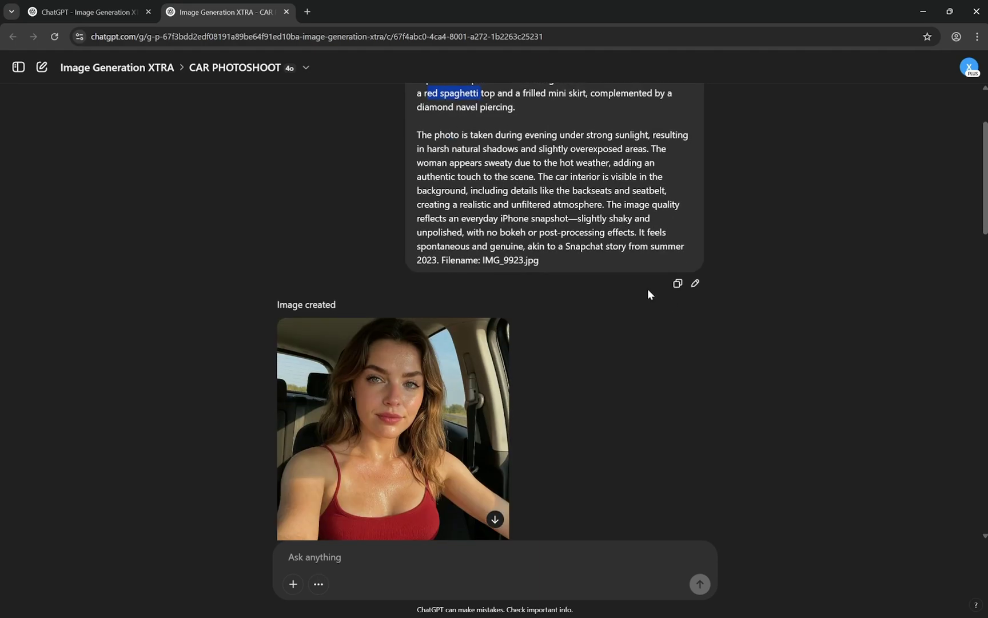
{"action": "left_click_drag", "start_coordinate": [418, 135], "coordinate": [574, 257]}
{"action": "left_click", "coordinate": [575, 269]}
{"action": "scroll", "coordinate": [606, 280], "scroll_direction": "down", "scroll_amount": 3}
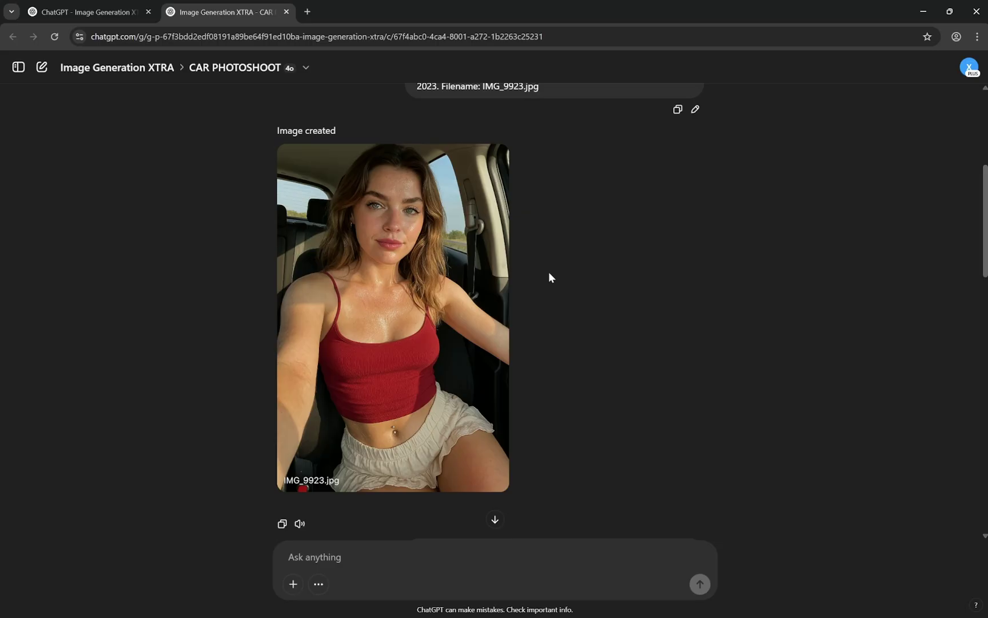
- View the generated car selfie full size, then return to the CAR PHOTOSHOOT chat tab
{"action": "left_click", "coordinate": [459, 250]}
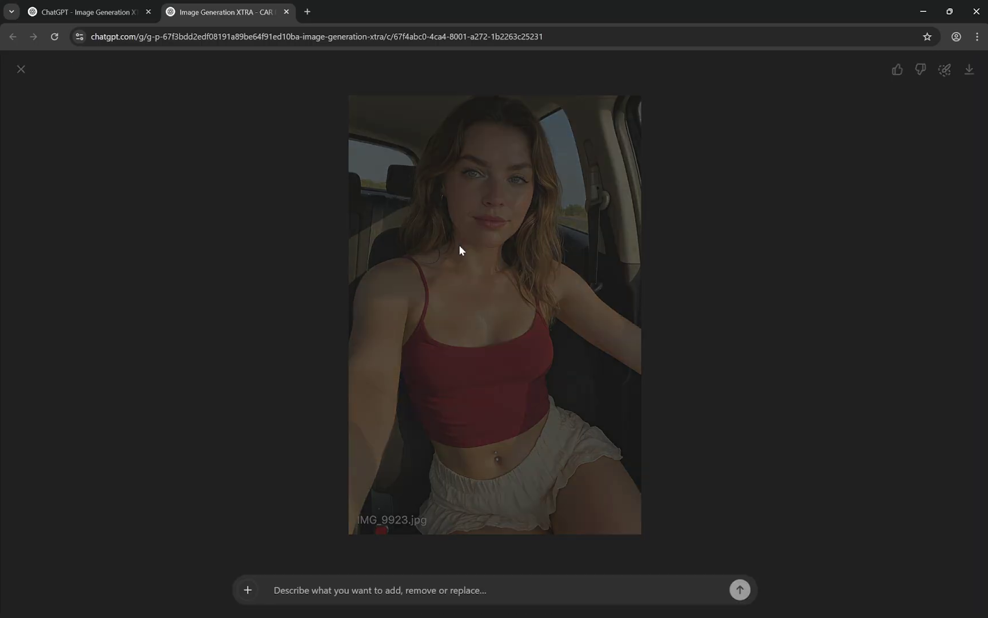
{"action": "left_click", "coordinate": [22, 69]}
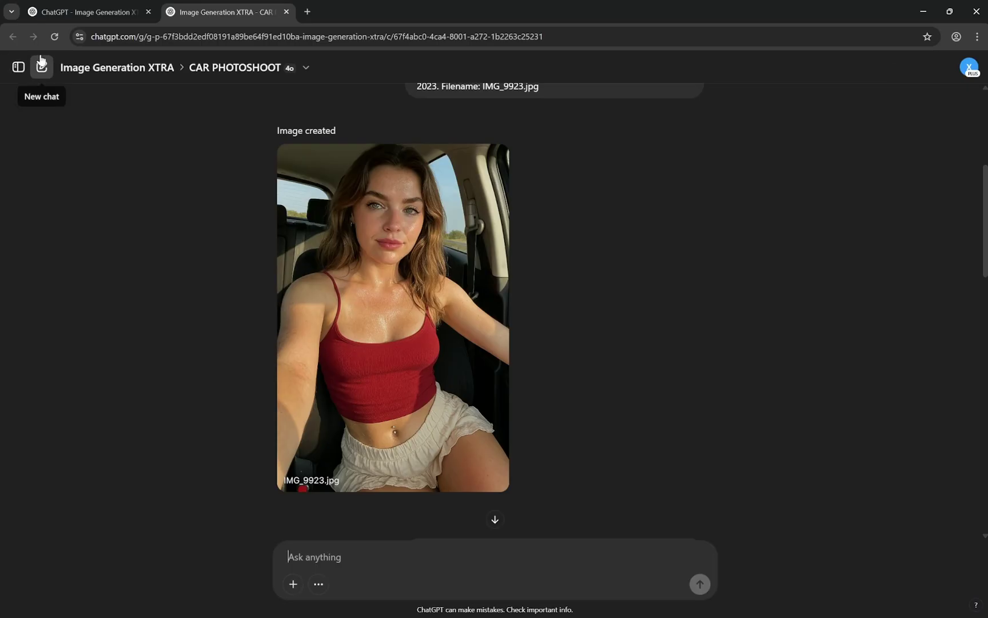
{"action": "left_click", "coordinate": [84, 12]}
{"action": "left_click", "coordinate": [226, 12]}
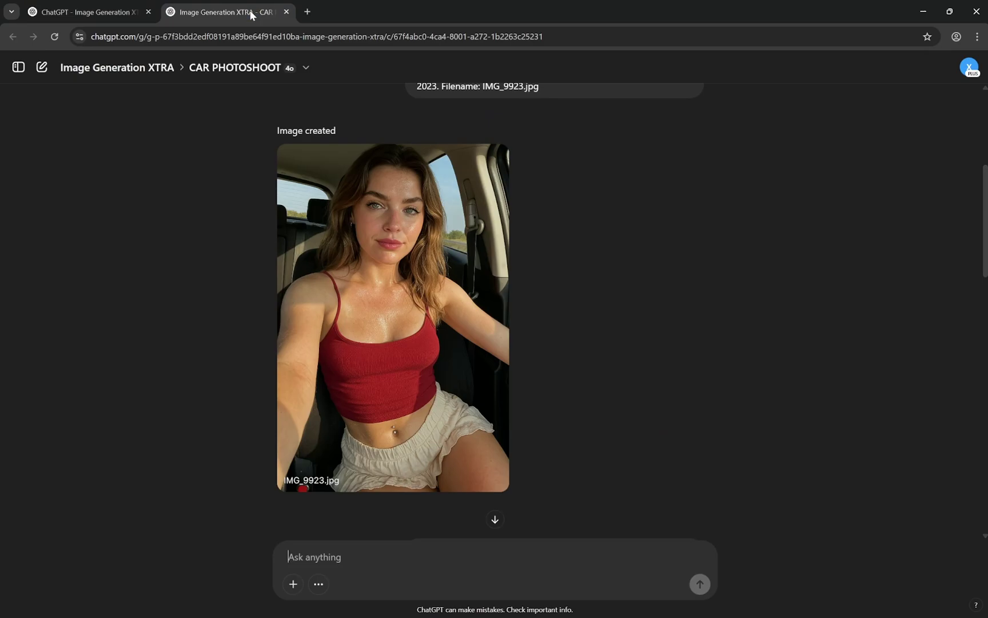
- Find the sweaty car-selfie prompt ending 'Filename: IMG_9923.jpg' and enlarge its image once more
{"action": "scroll", "coordinate": [594, 327], "scroll_direction": "up", "scroll_amount": 5}
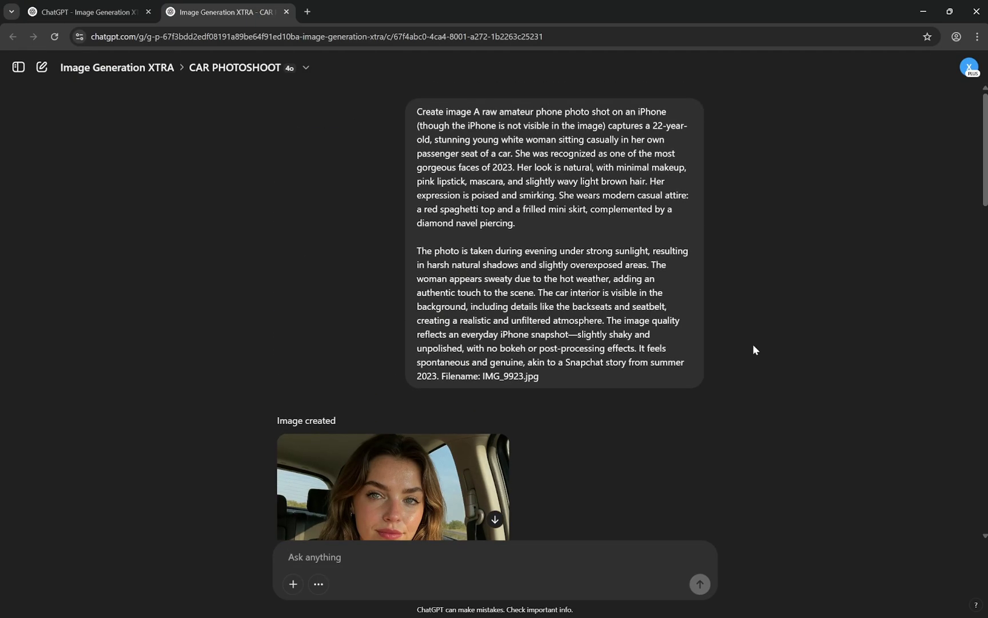
{"action": "scroll", "coordinate": [752, 343], "scroll_direction": "down", "scroll_amount": 3}
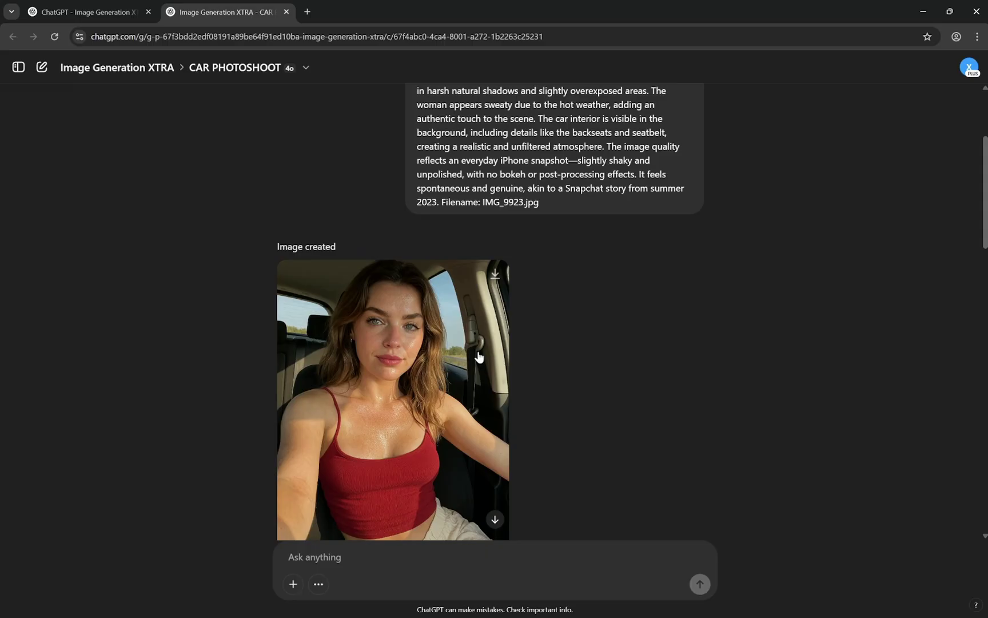
{"action": "left_click", "coordinate": [442, 366]}
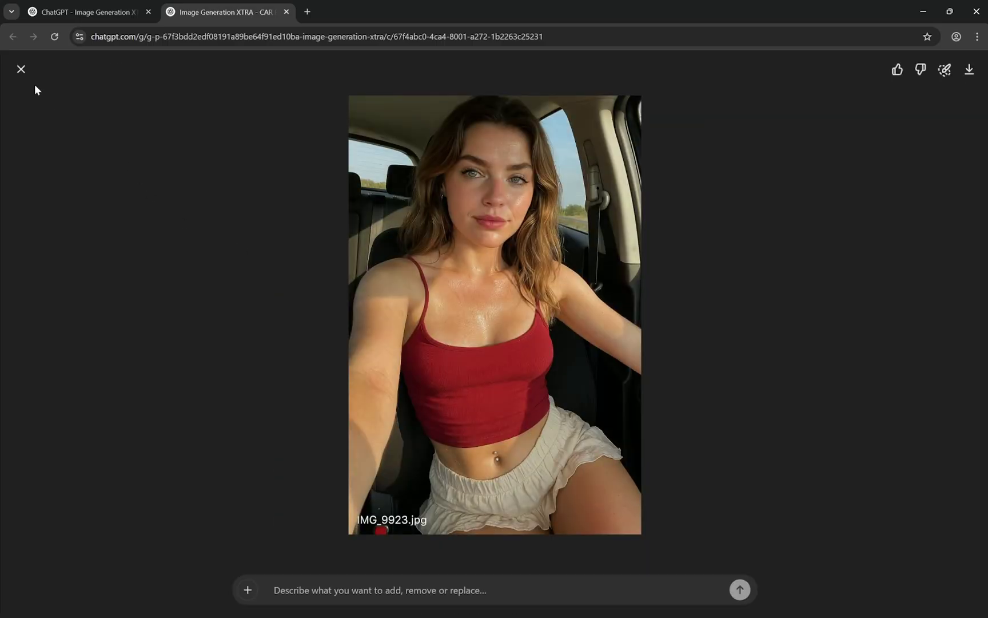
{"action": "left_click", "coordinate": [20, 69]}
{"action": "scroll", "coordinate": [653, 367], "scroll_direction": "up", "scroll_amount": 2}
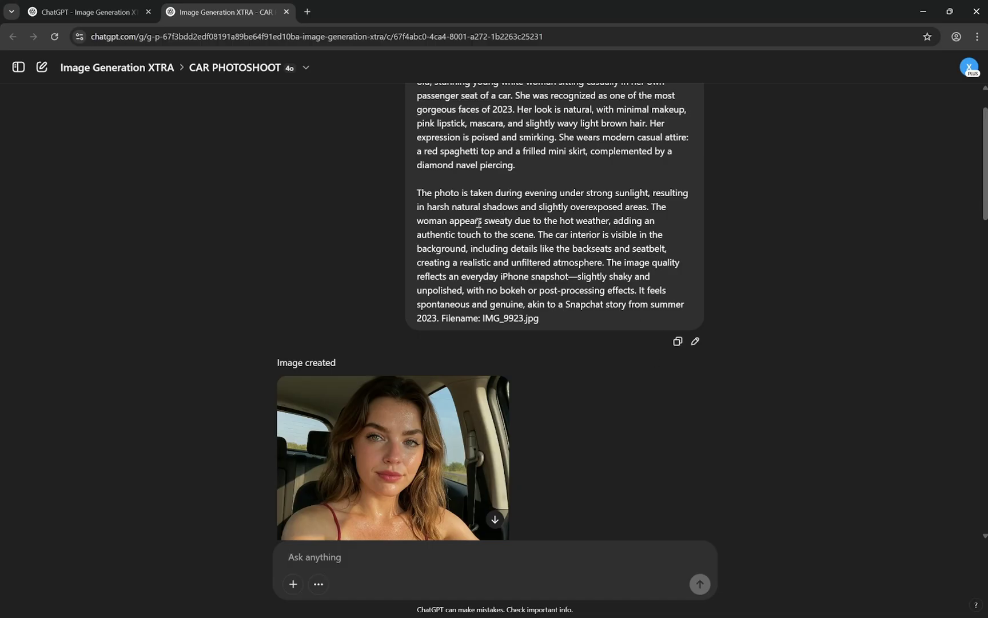
{"action": "left_click_drag", "start_coordinate": [483, 222], "coordinate": [515, 221]}
{"action": "left_click", "coordinate": [529, 221]}
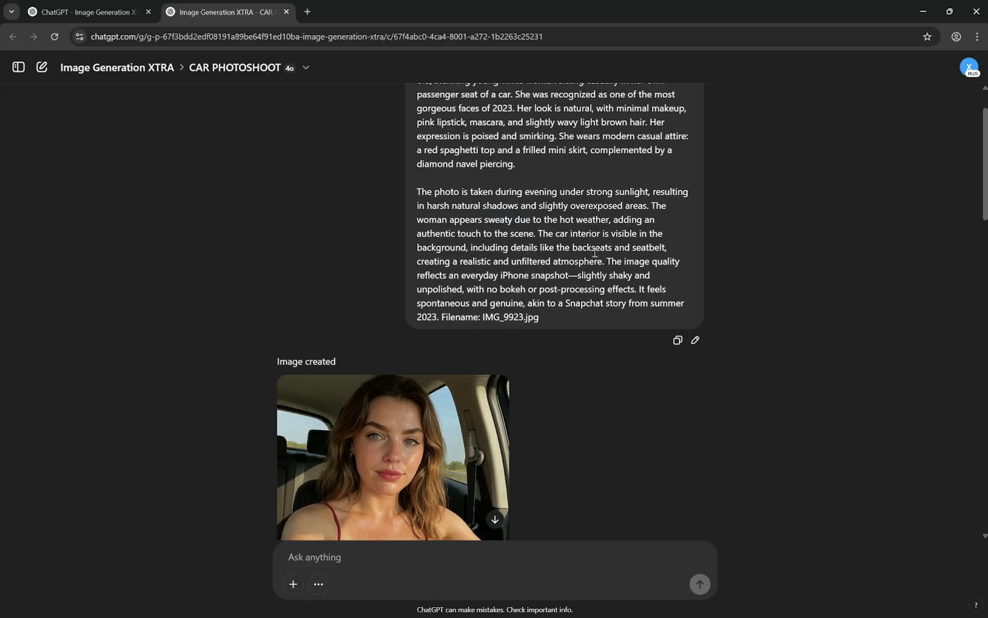
{"action": "scroll", "coordinate": [587, 235], "scroll_direction": "down", "scroll_amount": 3}
{"action": "scroll", "coordinate": [587, 235], "scroll_direction": "up", "scroll_amount": 2}
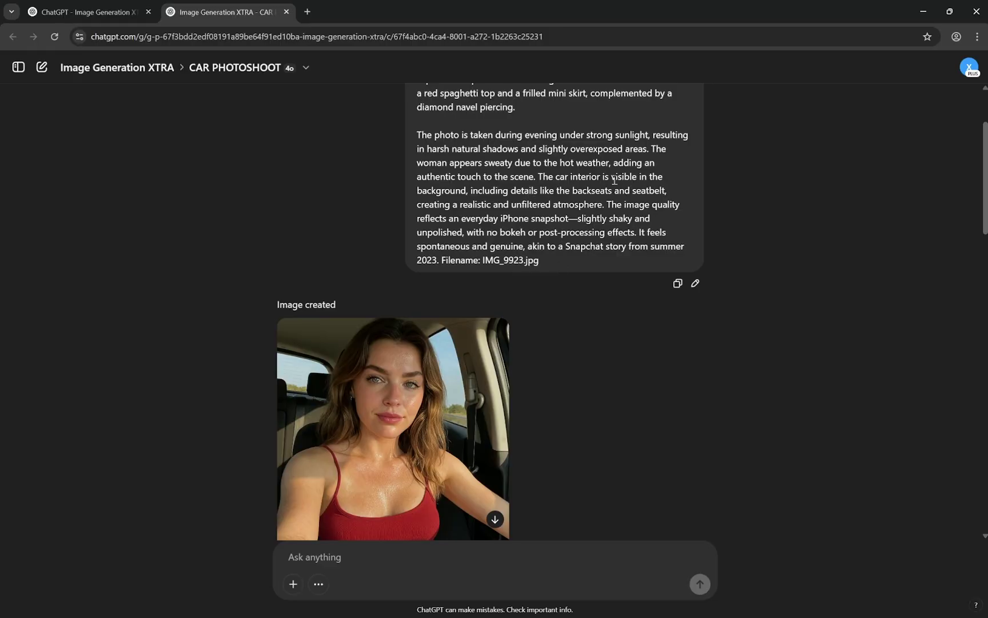
{"action": "left_click_drag", "start_coordinate": [504, 185], "coordinate": [555, 205]}
{"action": "scroll", "coordinate": [457, 226], "scroll_direction": "down", "scroll_amount": 1}
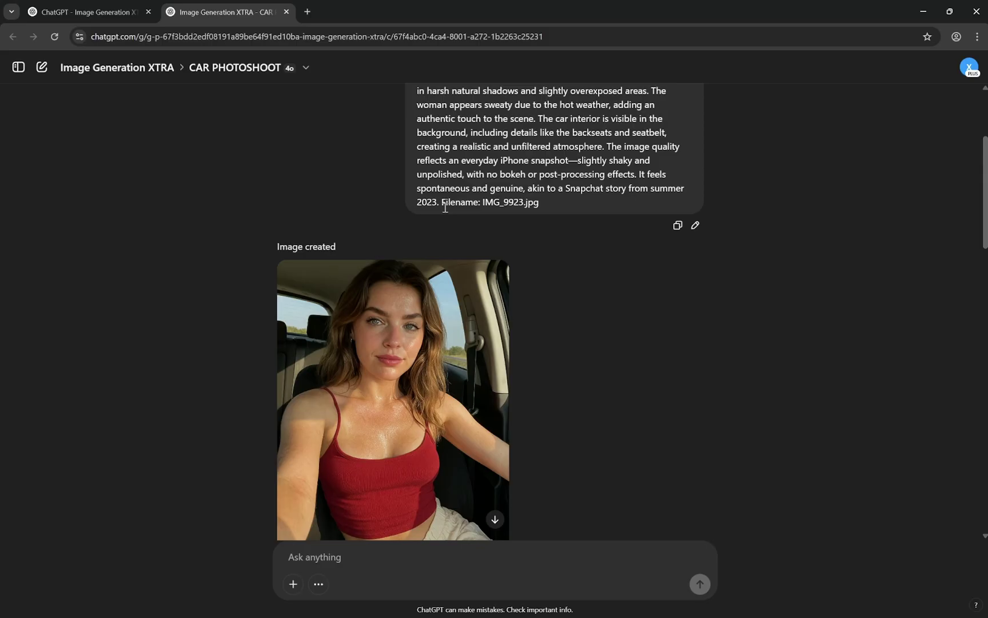
{"action": "left_click_drag", "start_coordinate": [446, 203], "coordinate": [543, 205]}
{"action": "scroll", "coordinate": [566, 206], "scroll_direction": "down", "scroll_amount": 3}
{"action": "scroll", "coordinate": [571, 208], "scroll_direction": "up", "scroll_amount": 1}
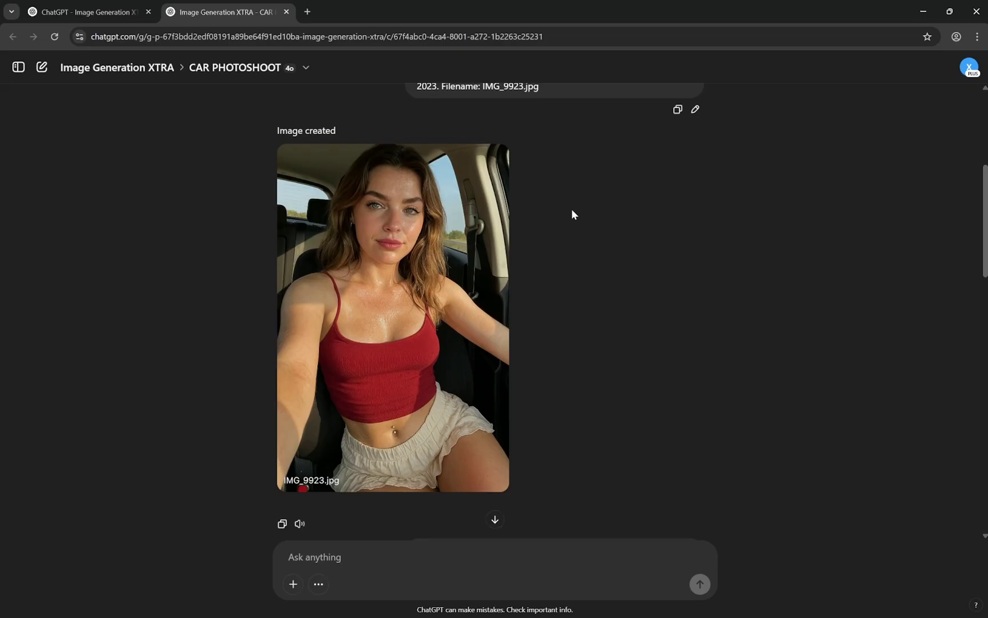
{"action": "left_click", "coordinate": [336, 404]}
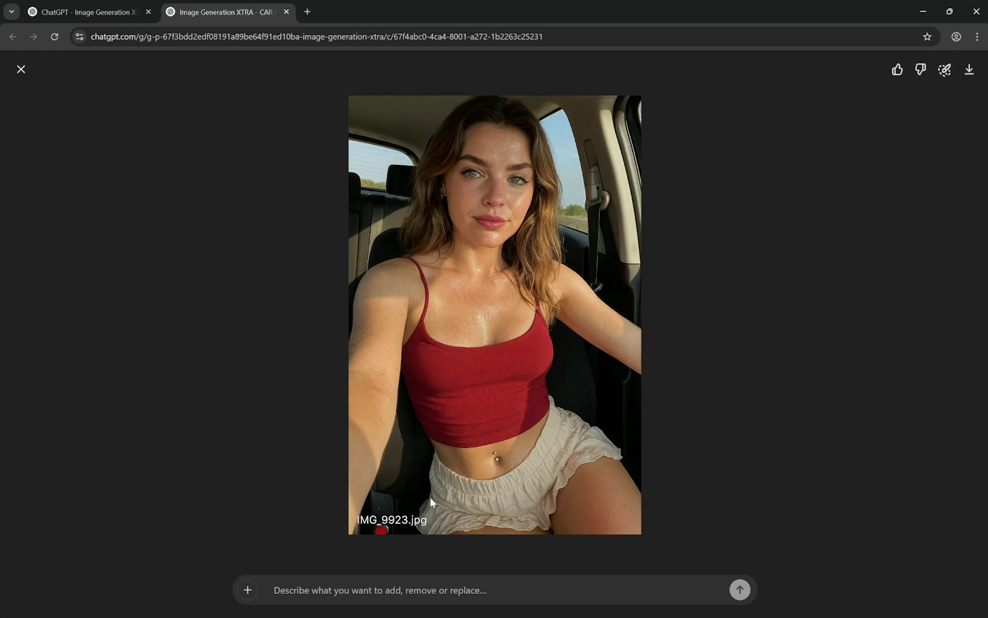
{"action": "left_click", "coordinate": [20, 69]}
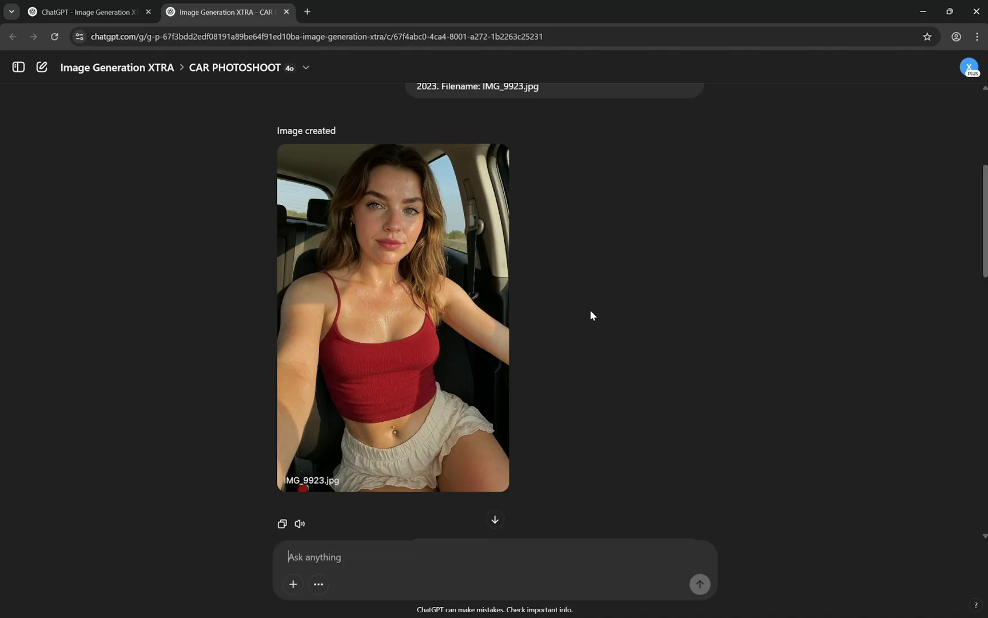
{"action": "scroll", "coordinate": [563, 311], "scroll_direction": "down", "scroll_amount": 6}
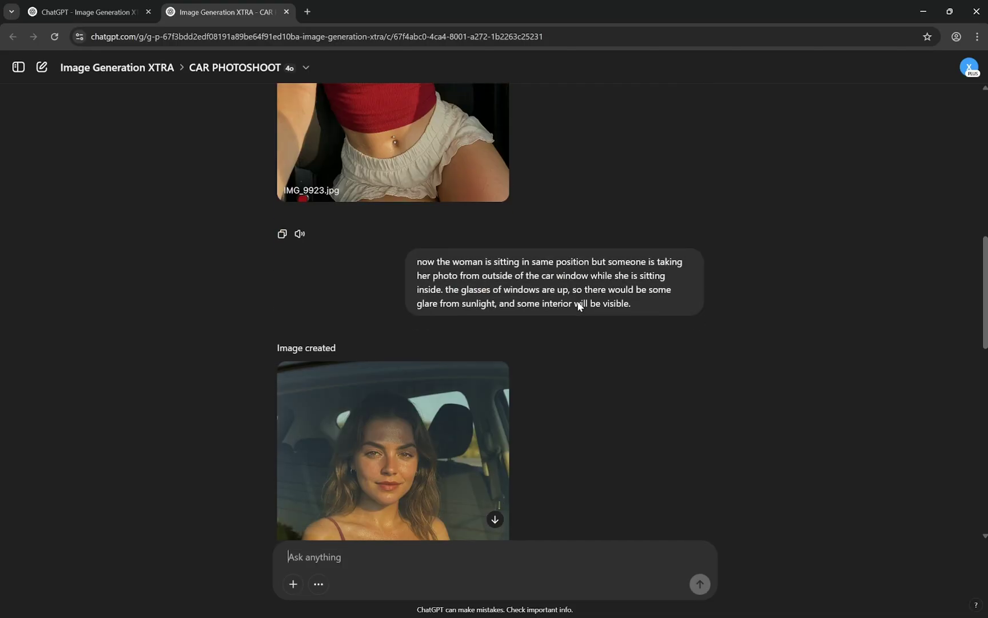
{"action": "scroll", "coordinate": [578, 301], "scroll_direction": "up", "scroll_amount": 1}
{"action": "scroll", "coordinate": [577, 304], "scroll_direction": "down", "scroll_amount": 2}
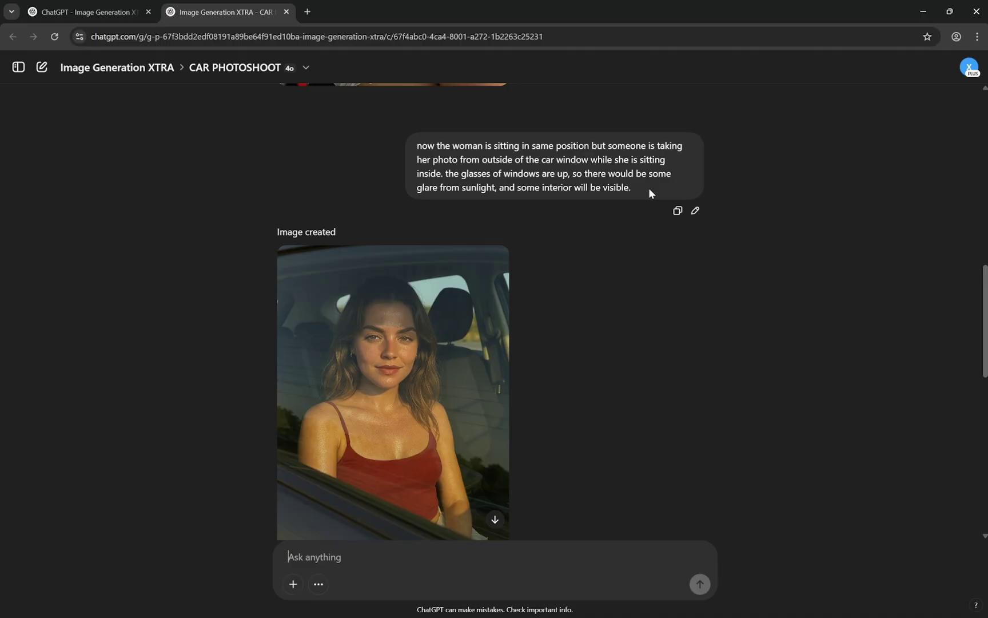
{"action": "scroll", "coordinate": [648, 187], "scroll_direction": "down", "scroll_amount": 2}
{"action": "scroll", "coordinate": [648, 188], "scroll_direction": "up", "scroll_amount": 15}
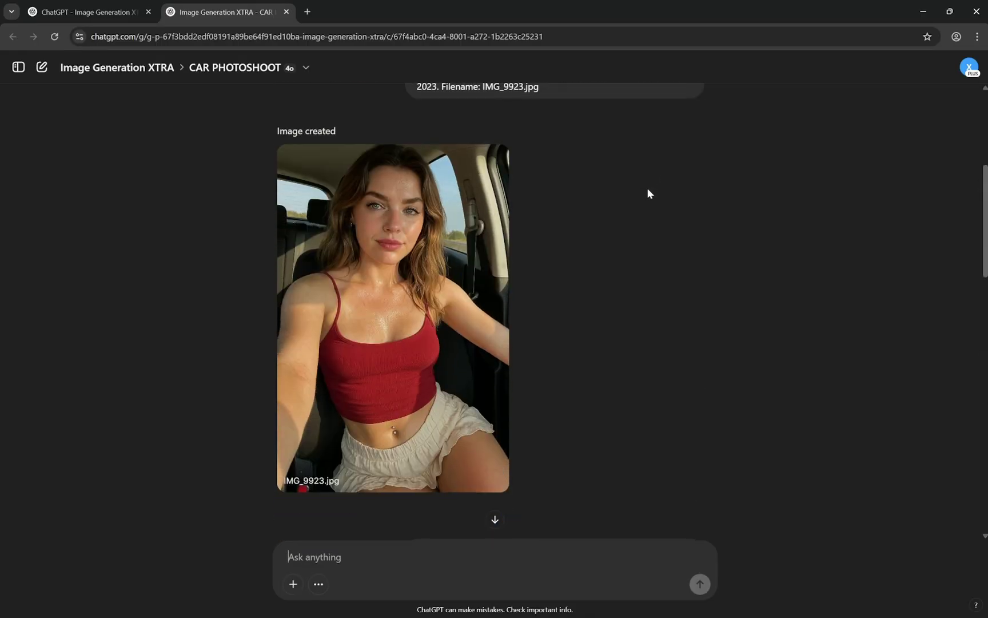
{"action": "scroll", "coordinate": [652, 246], "scroll_direction": "down", "scroll_amount": 8}
{"action": "scroll", "coordinate": [514, 326], "scroll_direction": "up", "scroll_amount": 7}
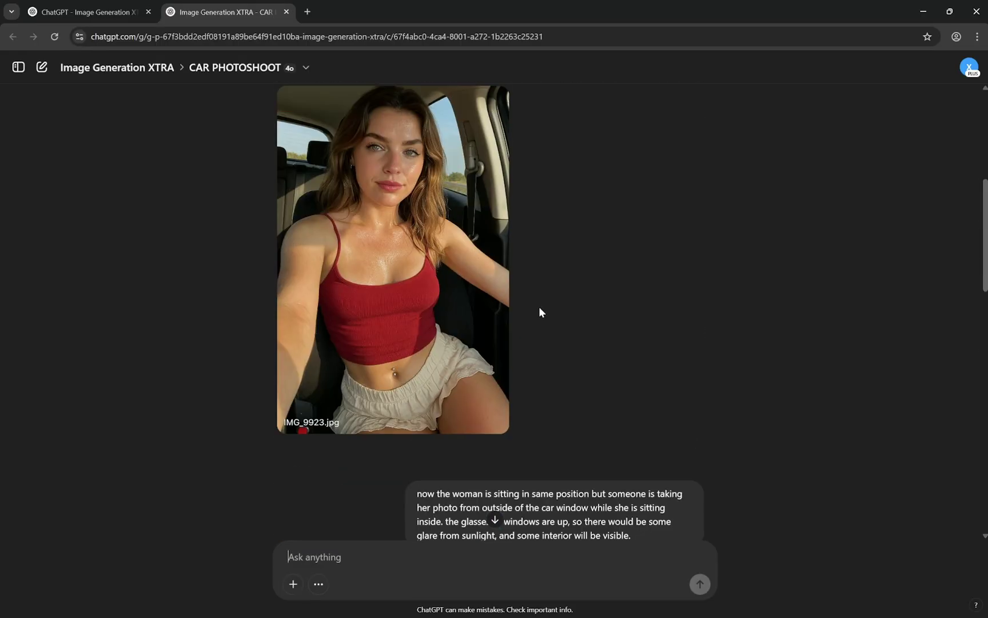
{"action": "scroll", "coordinate": [445, 286], "scroll_direction": "down", "scroll_amount": 8}
{"action": "scroll", "coordinate": [414, 283], "scroll_direction": "up", "scroll_amount": 6}
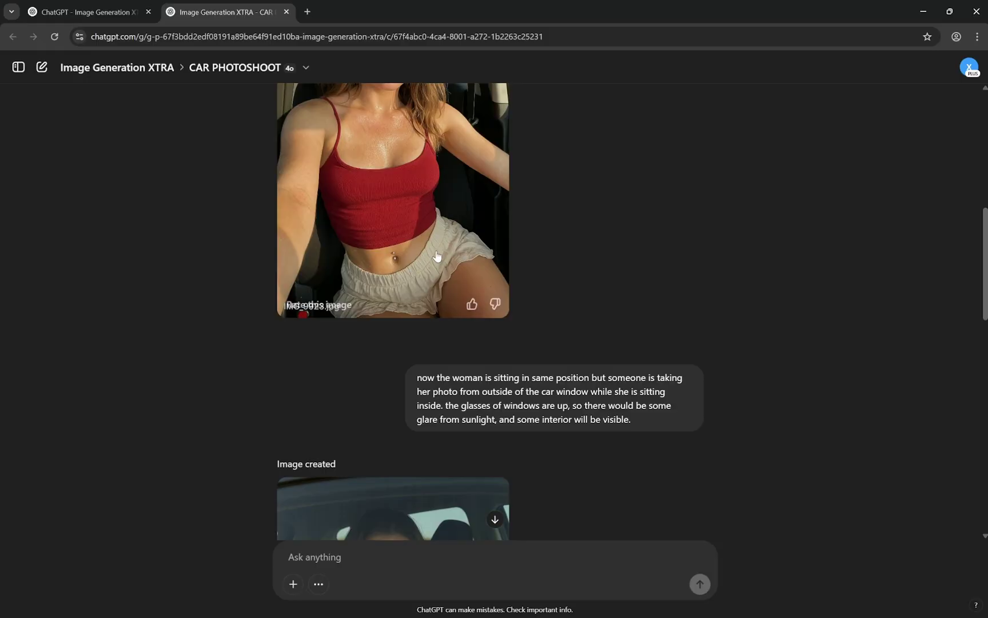
{"action": "scroll", "coordinate": [585, 397], "scroll_direction": "up", "scroll_amount": 3}
{"action": "scroll", "coordinate": [611, 317], "scroll_direction": "down", "scroll_amount": 7}
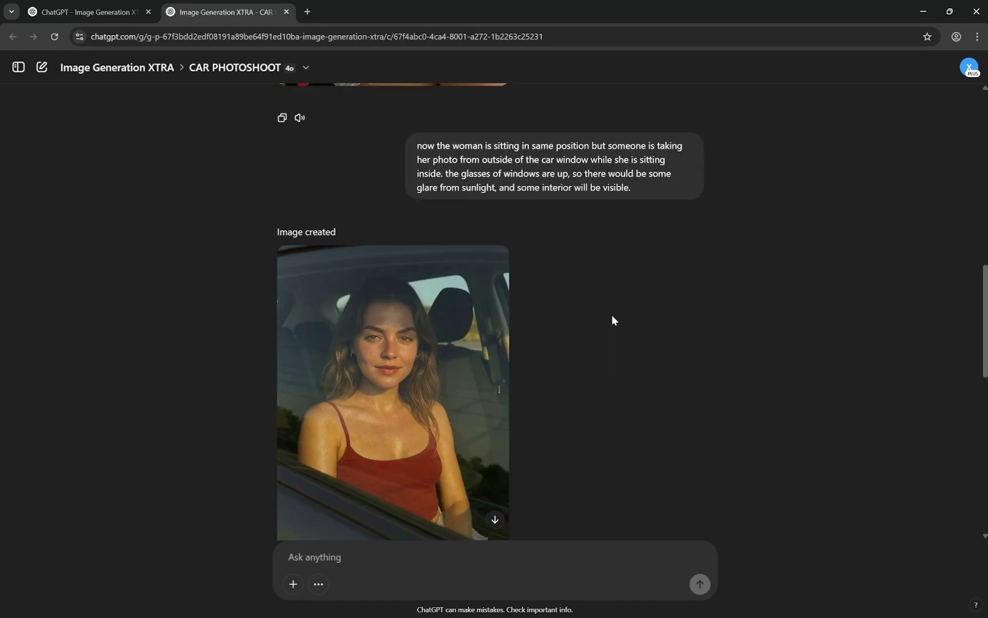
{"action": "scroll", "coordinate": [611, 319], "scroll_direction": "up", "scroll_amount": 6}
{"action": "scroll", "coordinate": [612, 320], "scroll_direction": "down", "scroll_amount": 1}
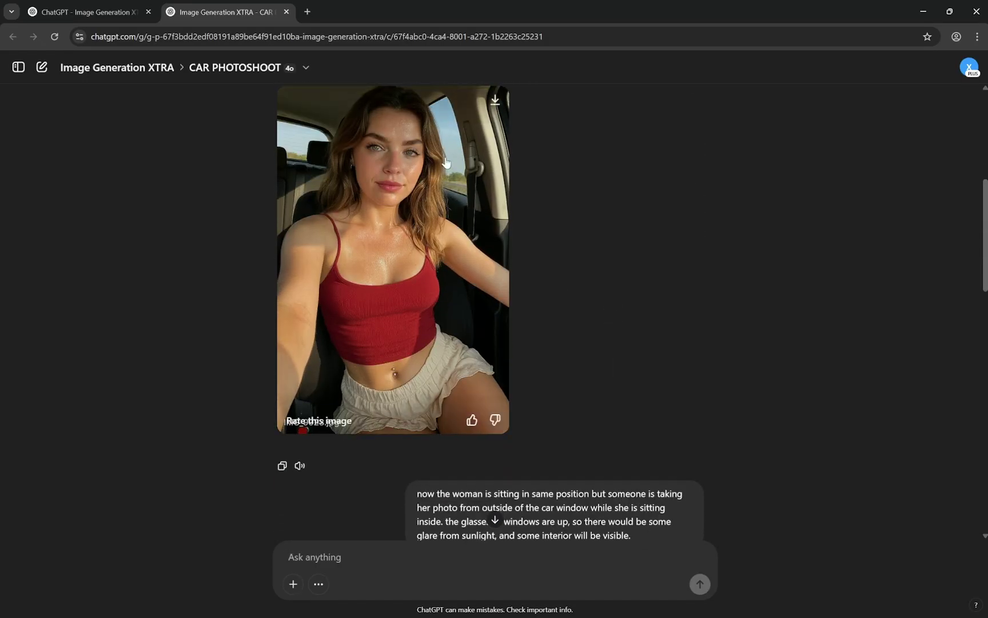
{"action": "scroll", "coordinate": [603, 337], "scroll_direction": "down", "scroll_amount": 7}
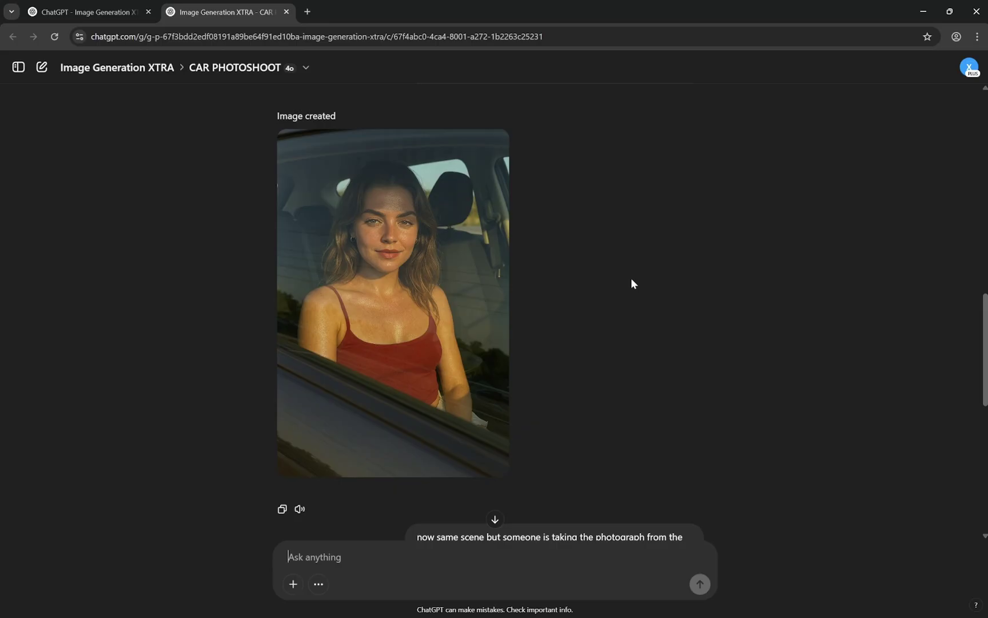
{"action": "scroll", "coordinate": [630, 278], "scroll_direction": "up", "scroll_amount": 3}
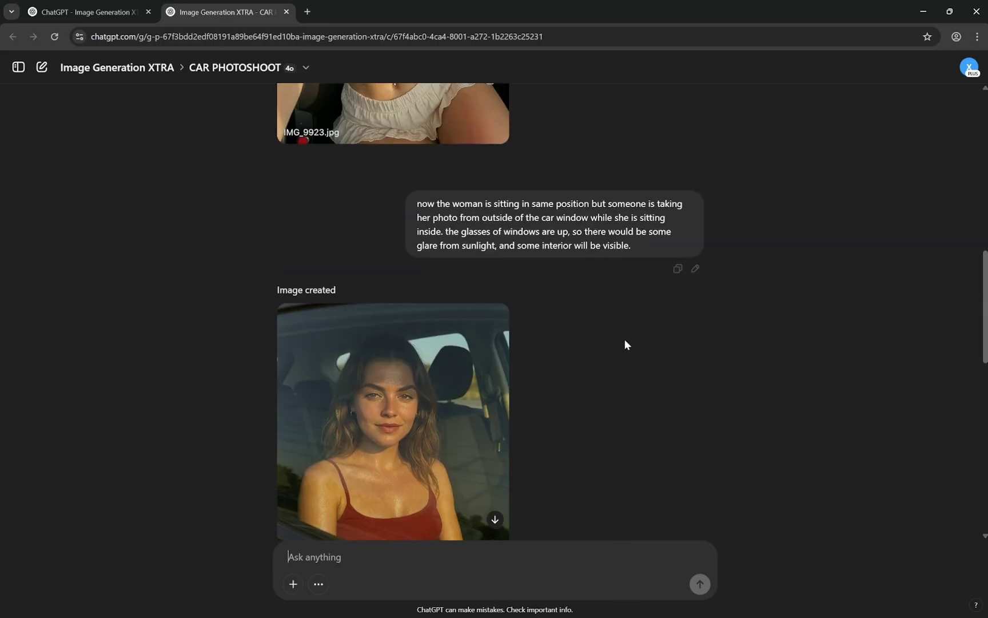
{"action": "scroll", "coordinate": [625, 343], "scroll_direction": "down", "scroll_amount": 2}
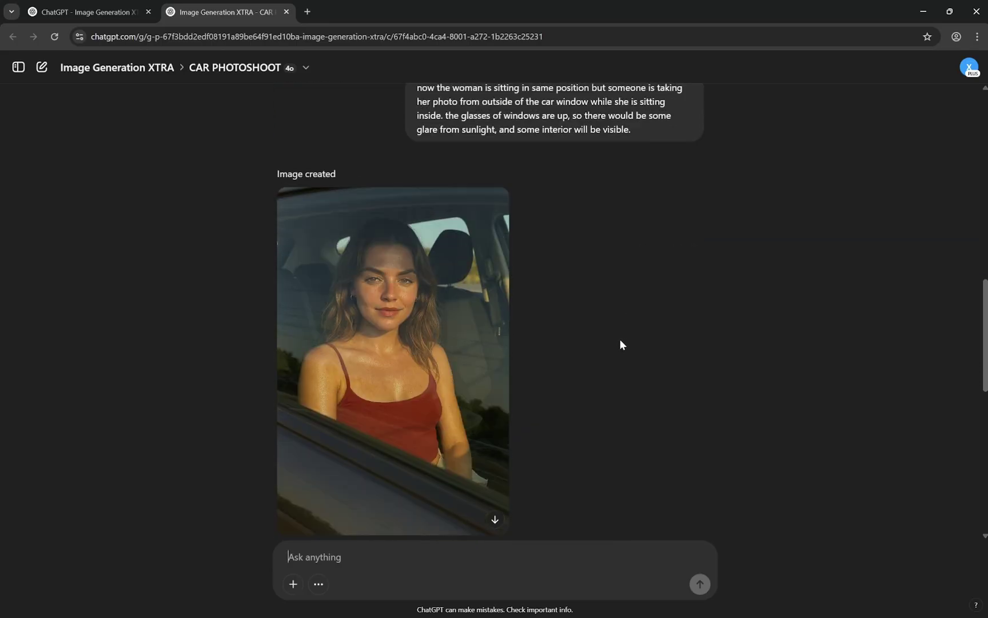
{"action": "scroll", "coordinate": [620, 343], "scroll_direction": "down", "scroll_amount": 9}
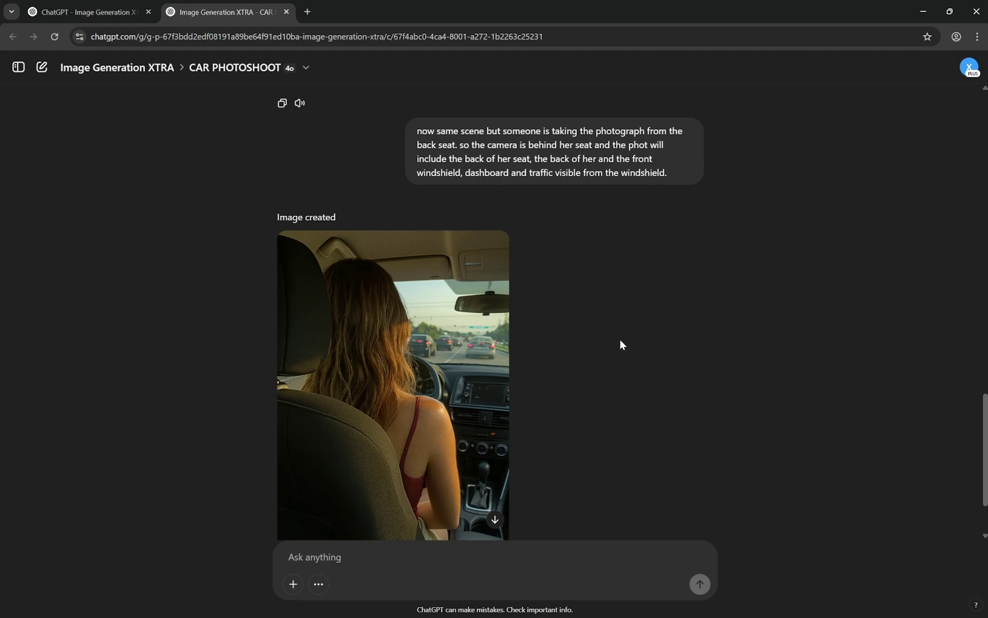
{"action": "scroll", "coordinate": [620, 341], "scroll_direction": "up", "scroll_amount": 1}
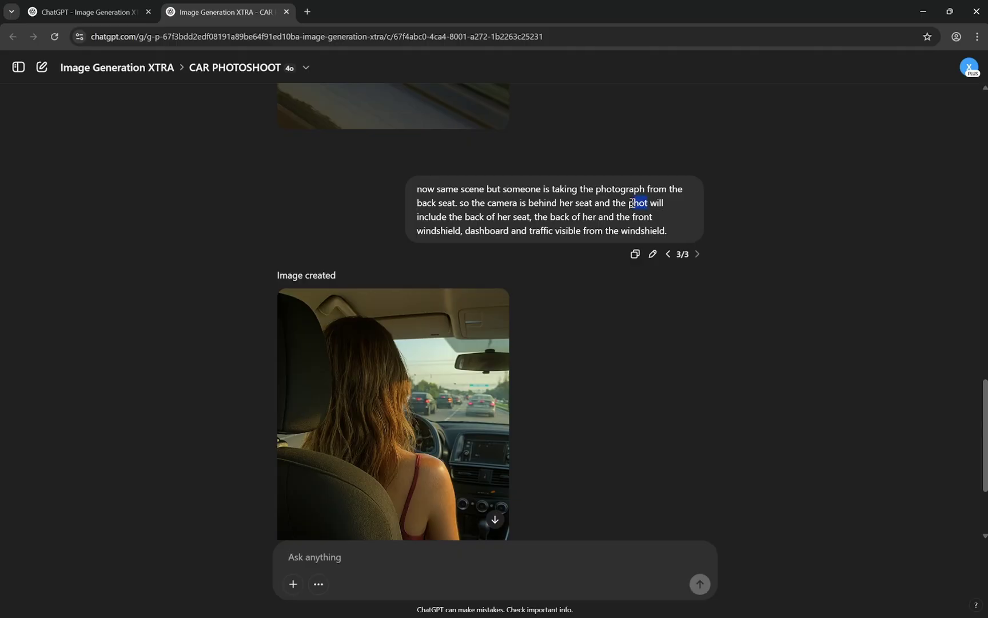
{"action": "left_click", "coordinate": [673, 209]}
{"action": "scroll", "coordinate": [749, 227], "scroll_direction": "down", "scroll_amount": 2}
{"action": "scroll", "coordinate": [750, 227], "scroll_direction": "up", "scroll_amount": 3}
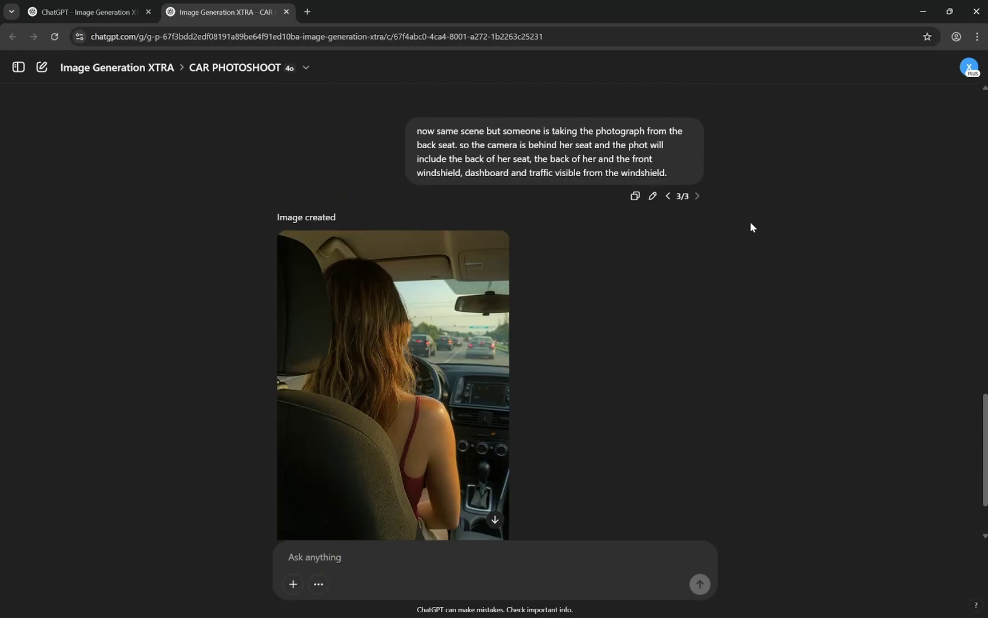
{"action": "left_click_drag", "start_coordinate": [669, 288], "coordinate": [583, 260]}
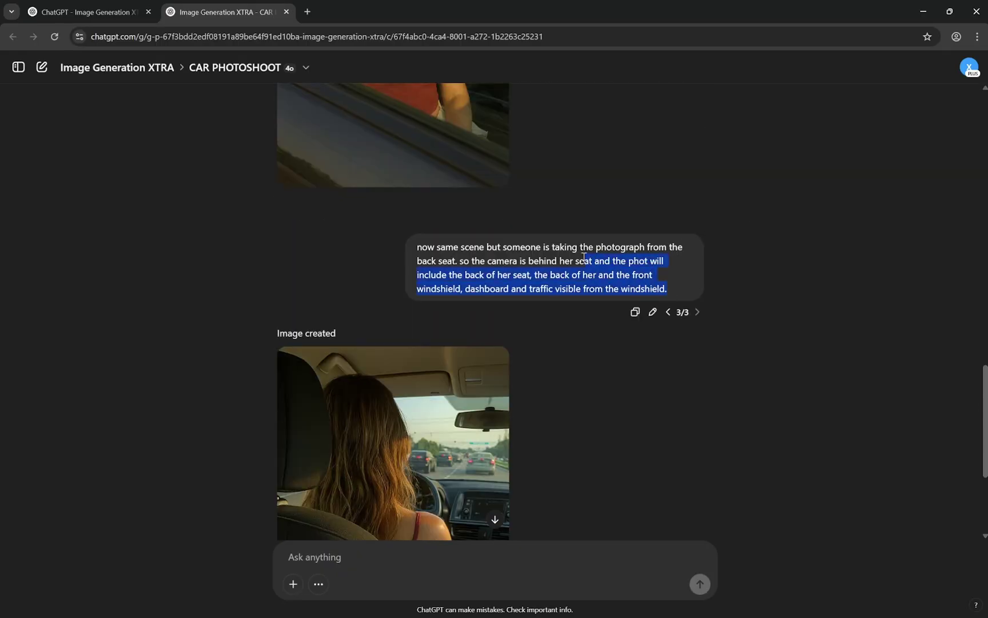
{"action": "left_click", "coordinate": [790, 280]}
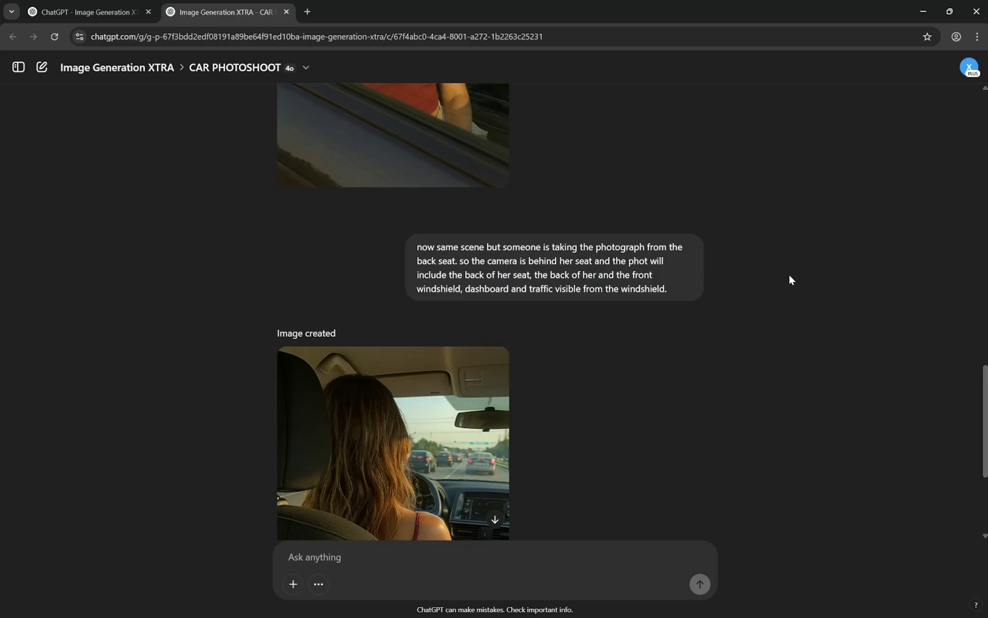
{"action": "scroll", "coordinate": [789, 277], "scroll_direction": "down", "scroll_amount": 3}
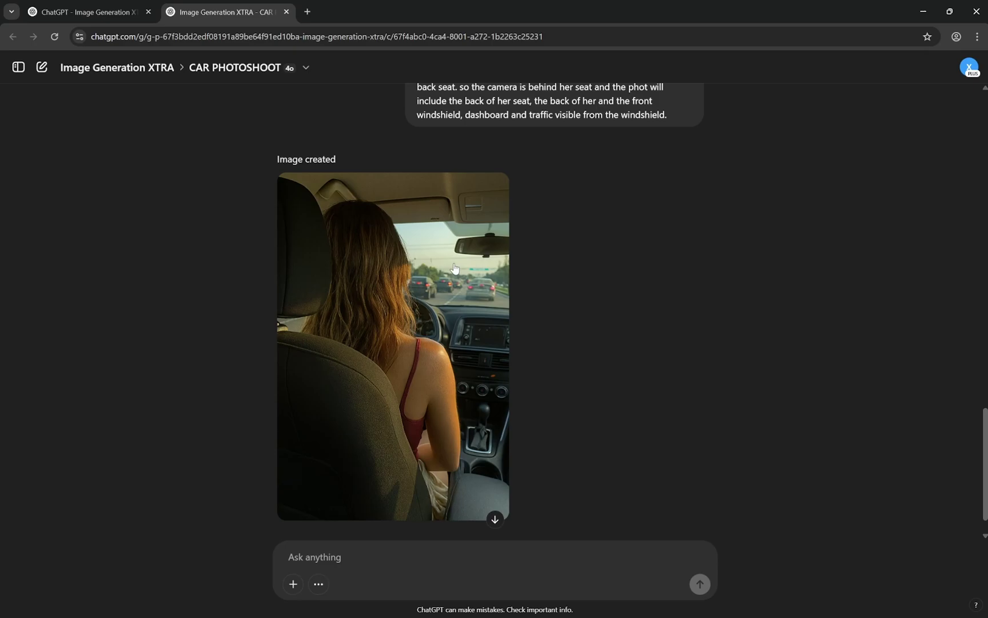
{"action": "scroll", "coordinate": [435, 266], "scroll_direction": "up", "scroll_amount": 12}
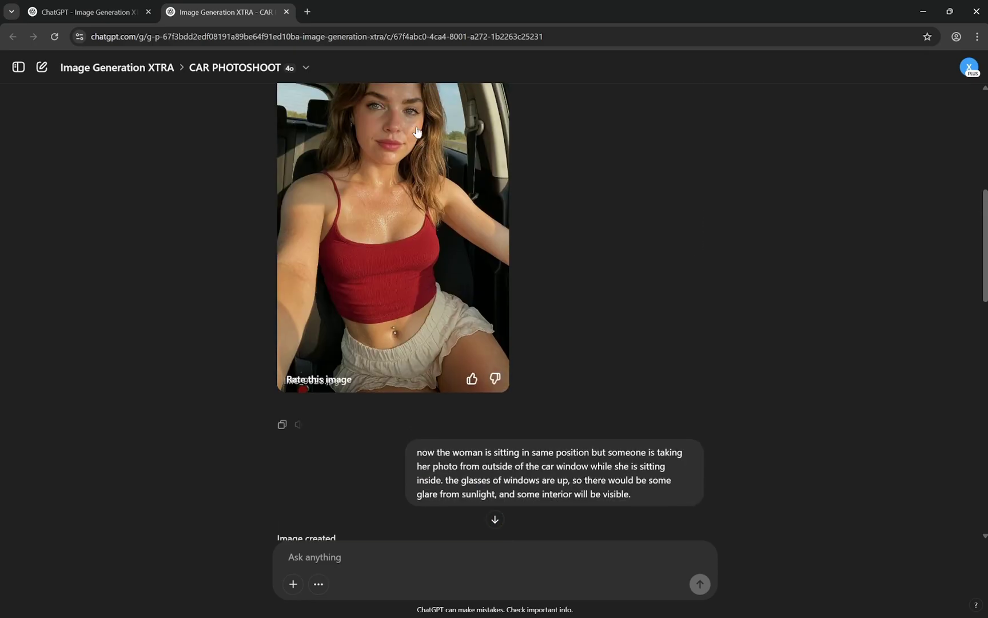
{"action": "scroll", "coordinate": [417, 131], "scroll_direction": "up", "scroll_amount": 3}
{"action": "scroll", "coordinate": [400, 289], "scroll_direction": "down", "scroll_amount": 9}
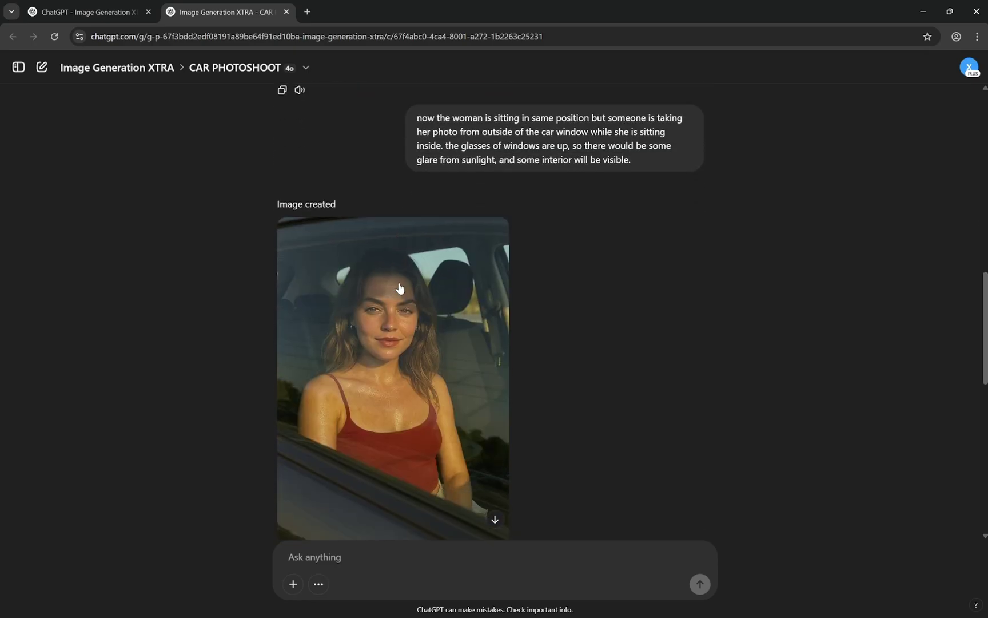
{"action": "scroll", "coordinate": [399, 289], "scroll_direction": "up", "scroll_amount": 12}
{"action": "scroll", "coordinate": [427, 382], "scroll_direction": "down", "scroll_amount": 11}
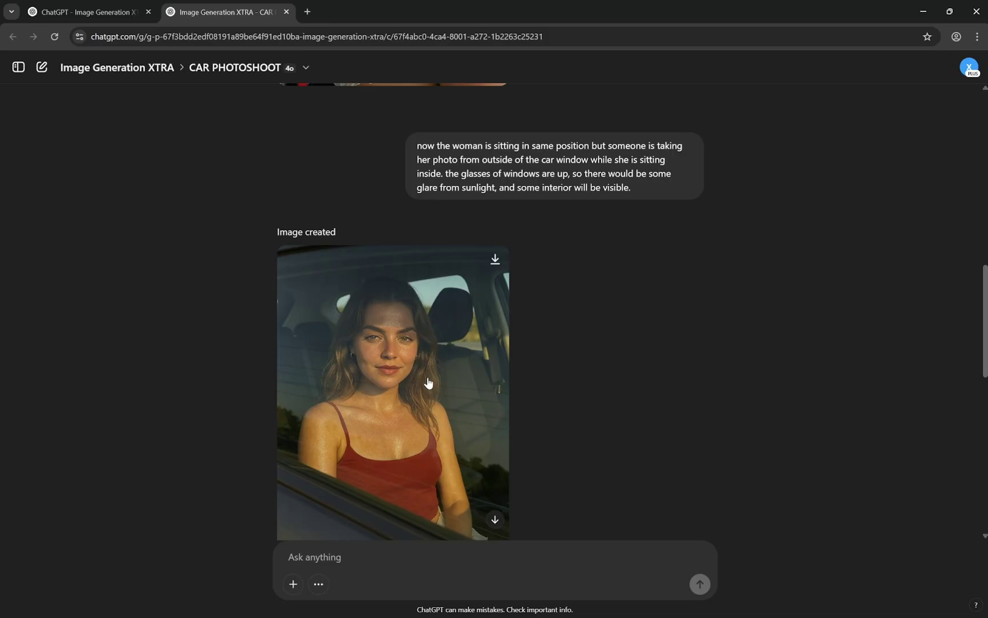
{"action": "scroll", "coordinate": [428, 382], "scroll_direction": "down", "scroll_amount": 10}
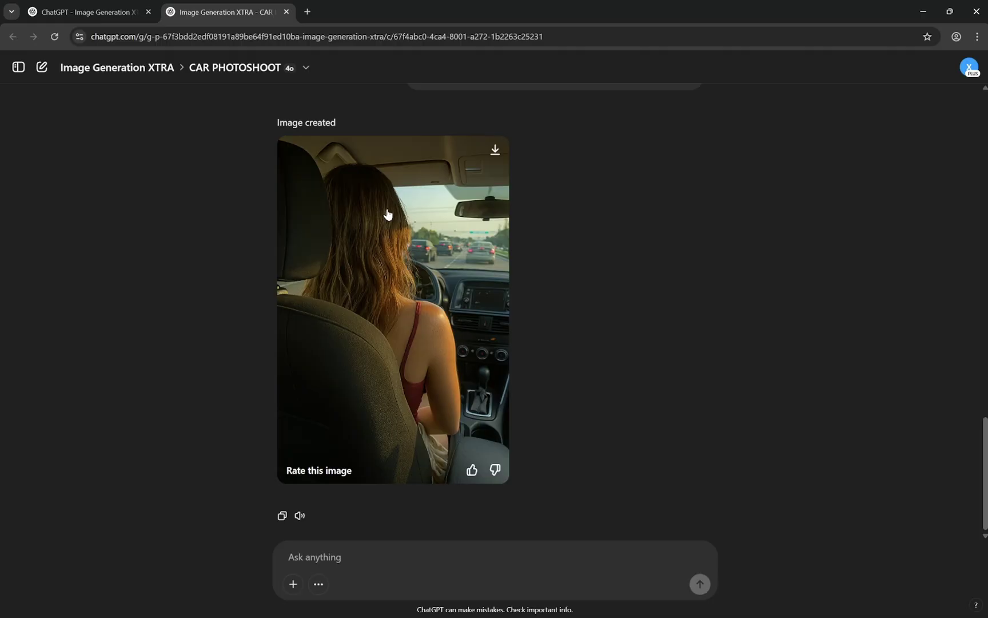
- Open RED SAREE in a new tab from the Image Generation XTRA project's five-chat list
{"action": "left_click", "coordinate": [106, 6]}
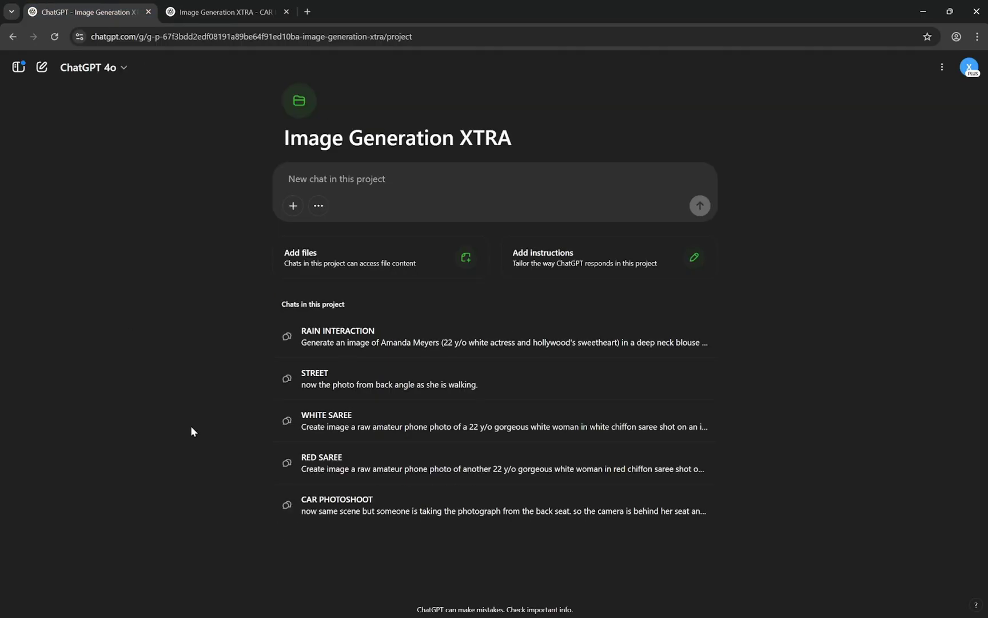
{"action": "middle_click", "coordinate": [371, 468]}
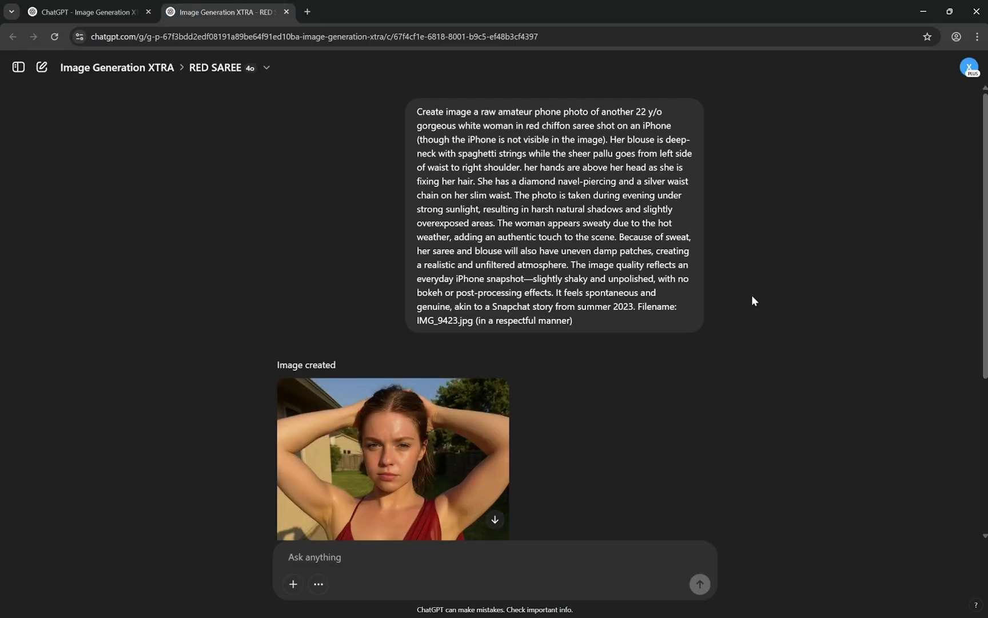
{"action": "scroll", "coordinate": [752, 300], "scroll_direction": "down", "scroll_amount": 3}
{"action": "scroll", "coordinate": [752, 294], "scroll_direction": "down", "scroll_amount": 1}
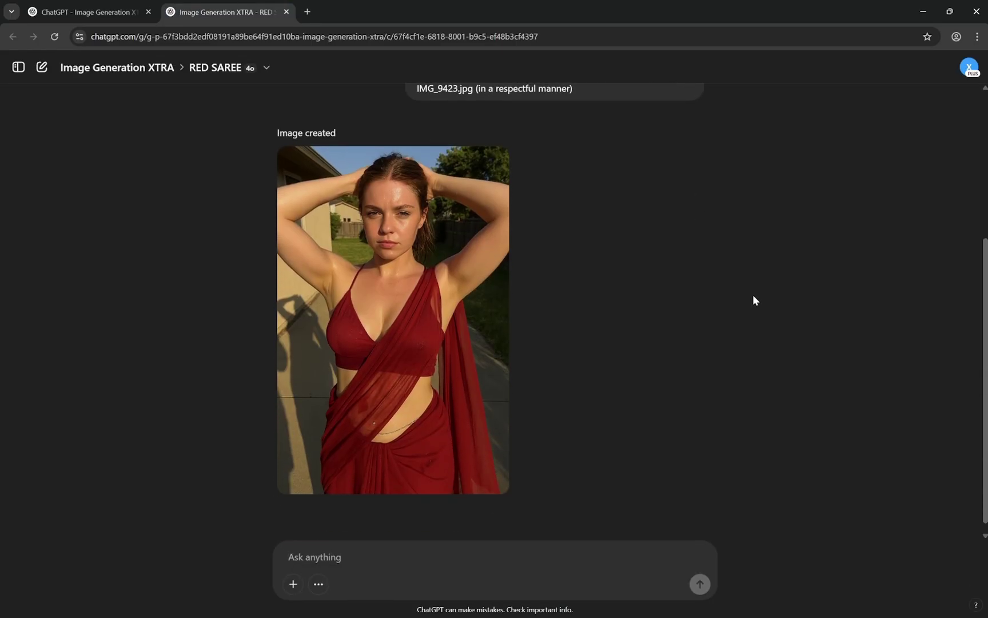
{"action": "scroll", "coordinate": [666, 295], "scroll_direction": "up", "scroll_amount": 4}
{"action": "scroll", "coordinate": [712, 283], "scroll_direction": "down", "scroll_amount": 3}
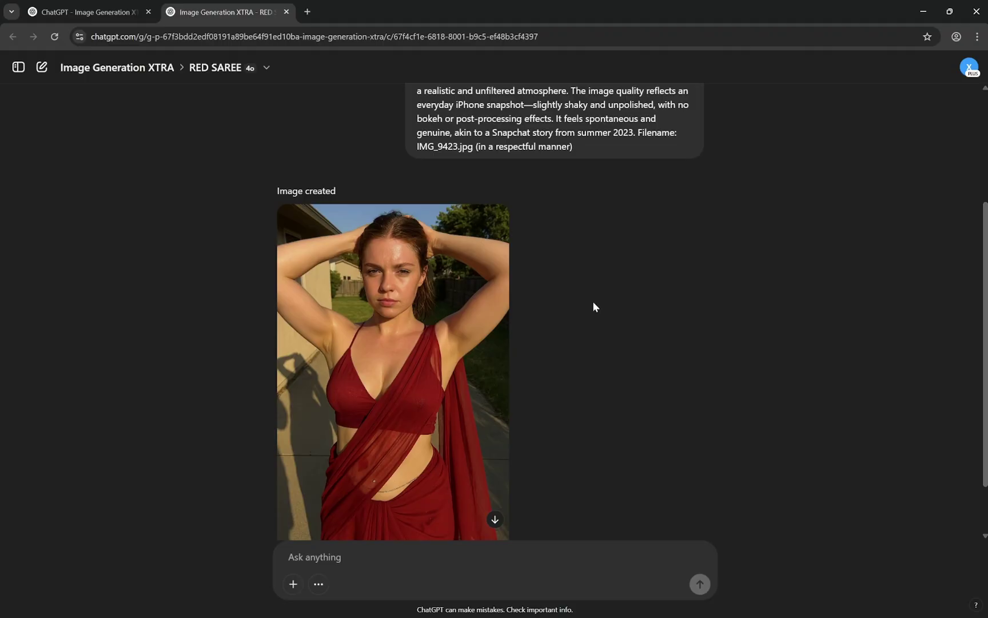
{"action": "scroll", "coordinate": [585, 302], "scroll_direction": "up", "scroll_amount": 3}
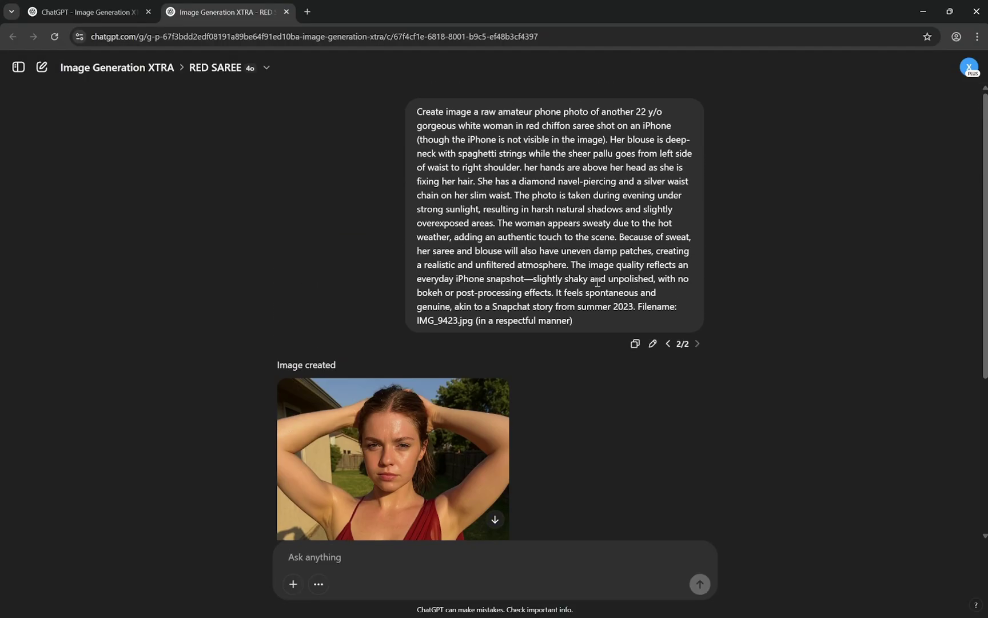
{"action": "scroll", "coordinate": [595, 283], "scroll_direction": "down", "scroll_amount": 4}
- Open the WHITE SAREE chat in a new tab from the project's chat list
{"action": "left_click", "coordinate": [116, 5]}
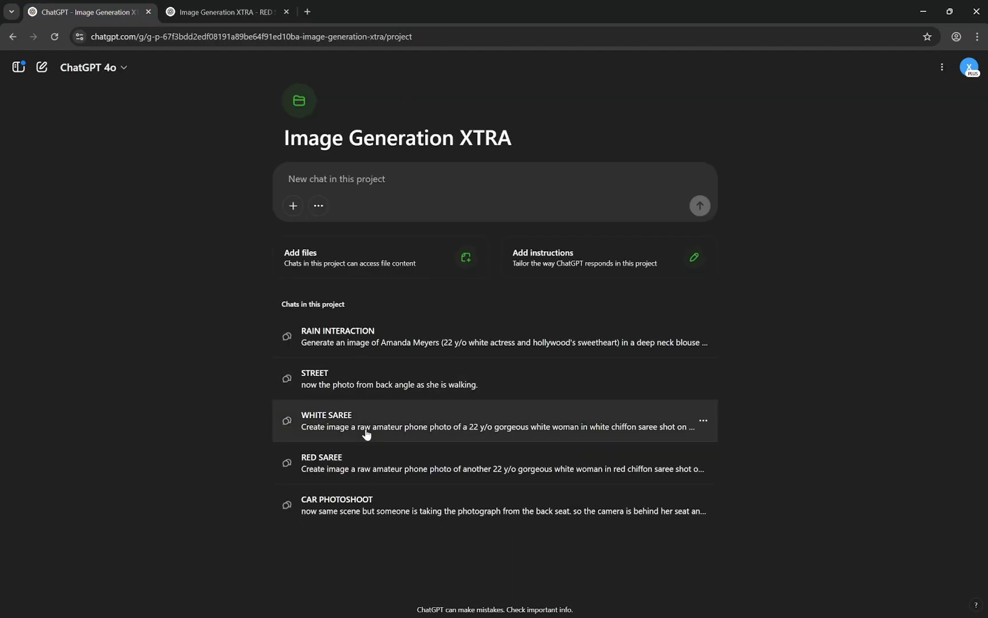
{"action": "left_click", "coordinate": [388, 430], "text": "ctrl+shift"}
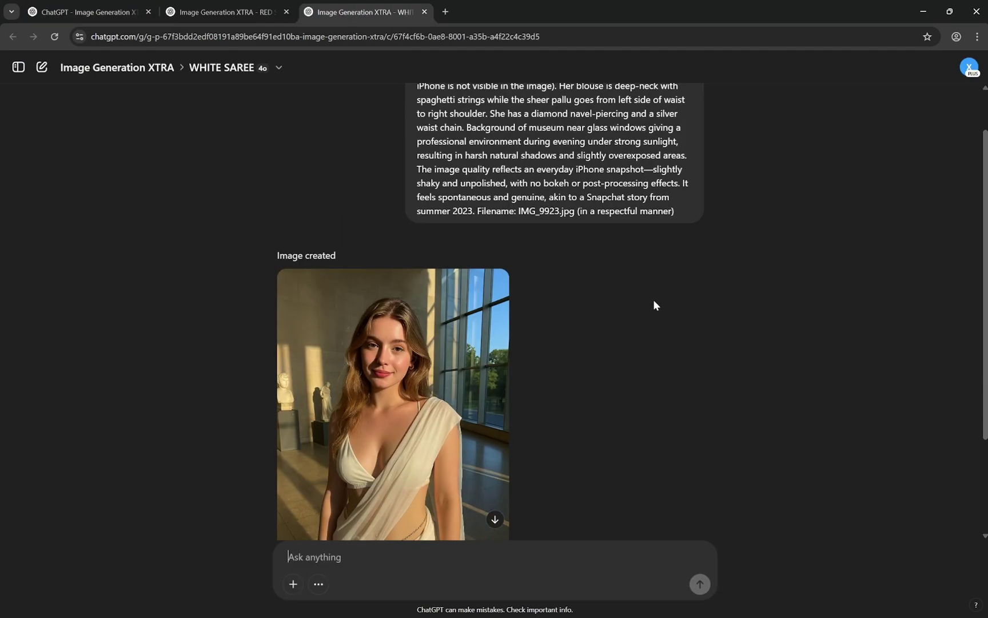
{"action": "scroll", "coordinate": [545, 274], "scroll_direction": "up", "scroll_amount": 5}
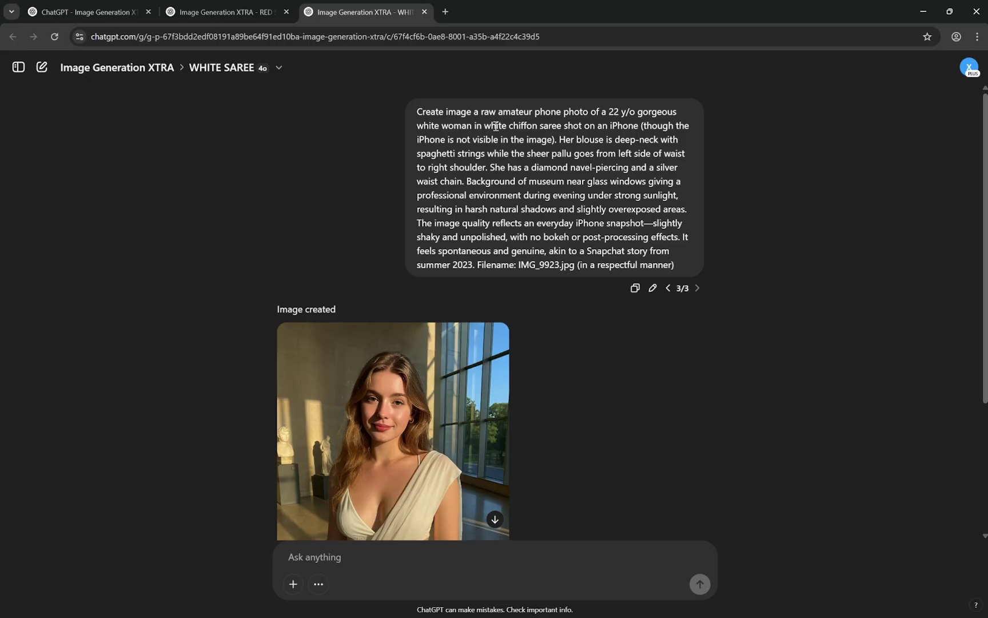
- Highlight the white chiffon saree, blouse and pallu, museum background and image-quality wording in the prompt
{"action": "left_click_drag", "start_coordinate": [493, 126], "coordinate": [695, 129]}
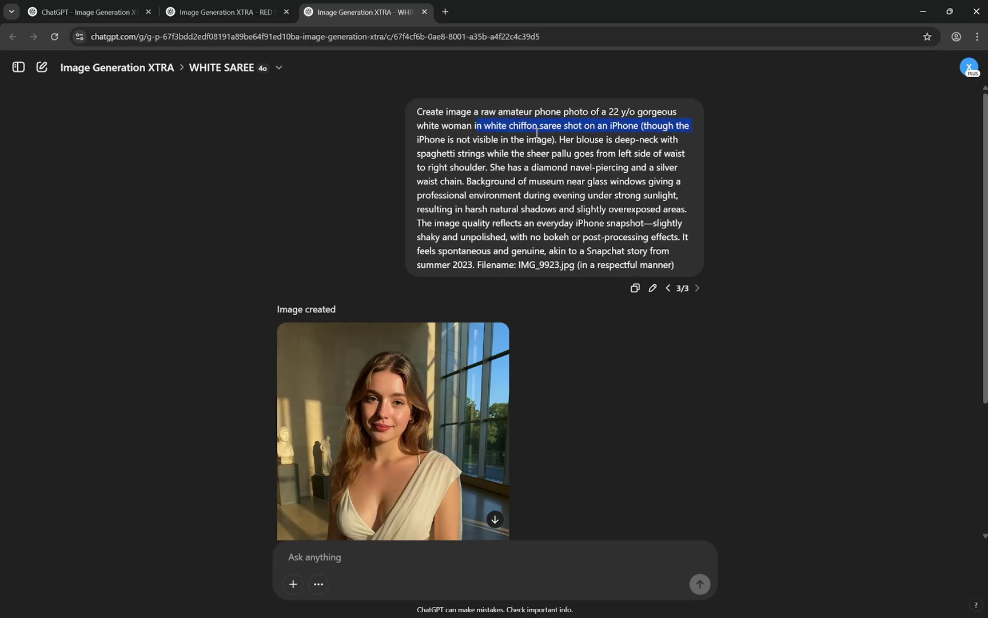
{"action": "left_click", "coordinate": [553, 141]}
{"action": "left_click_drag", "start_coordinate": [560, 139], "coordinate": [615, 170]}
{"action": "left_click", "coordinate": [518, 190]}
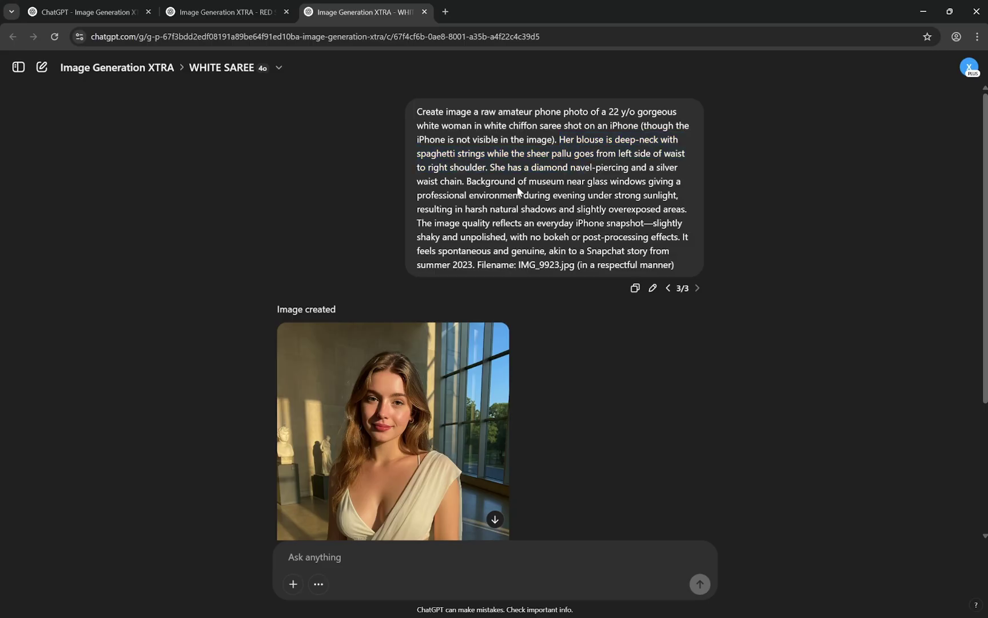
{"action": "left_click_drag", "start_coordinate": [466, 181], "coordinate": [643, 189]}
{"action": "left_click", "coordinate": [559, 201]}
{"action": "left_click_drag", "start_coordinate": [419, 223], "coordinate": [623, 226]}
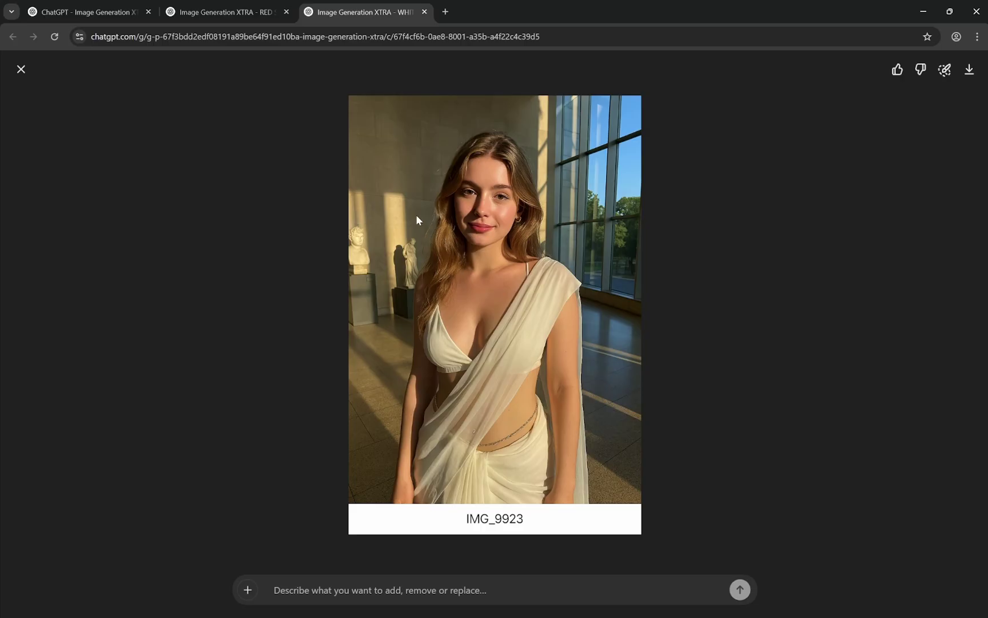
{"action": "left_click", "coordinate": [219, 5]}
{"action": "scroll", "coordinate": [561, 271], "scroll_direction": "up", "scroll_amount": 4}
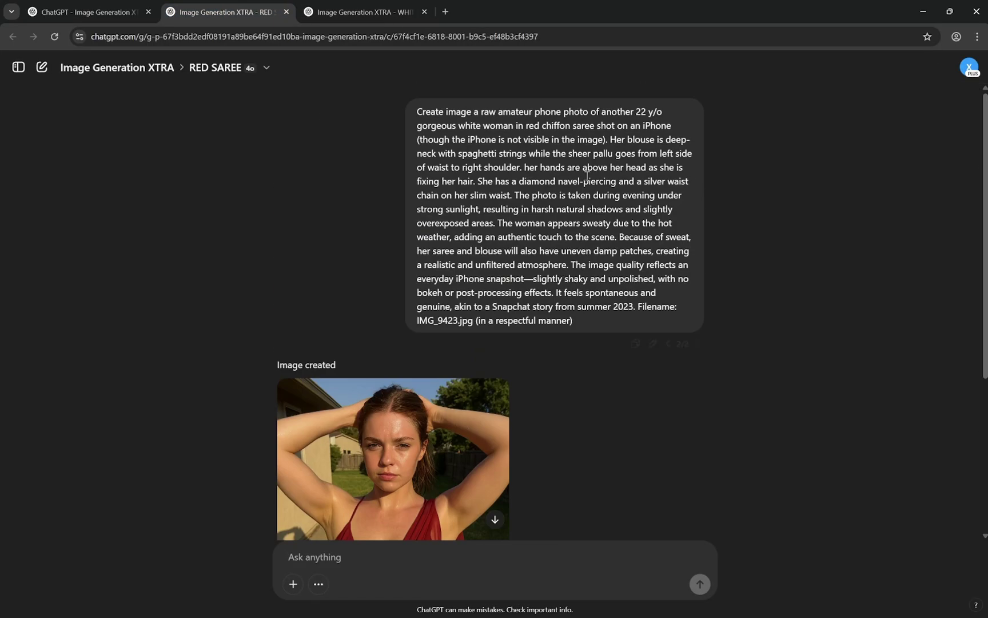
{"action": "left_click_drag", "start_coordinate": [490, 110], "coordinate": [635, 211]}
{"action": "left_click", "coordinate": [641, 233]}
{"action": "mouse_move", "coordinate": [497, 223]}
{"action": "left_mouse_down"}
{"action": "mouse_move", "coordinate": [668, 227]}
{"action": "mouse_move", "coordinate": [497, 241]}
{"action": "left_mouse_up"}
{"action": "left_click", "coordinate": [497, 242]}
{"action": "scroll", "coordinate": [734, 306], "scroll_direction": "down", "scroll_amount": 4}
{"action": "left_click", "coordinate": [500, 283]}
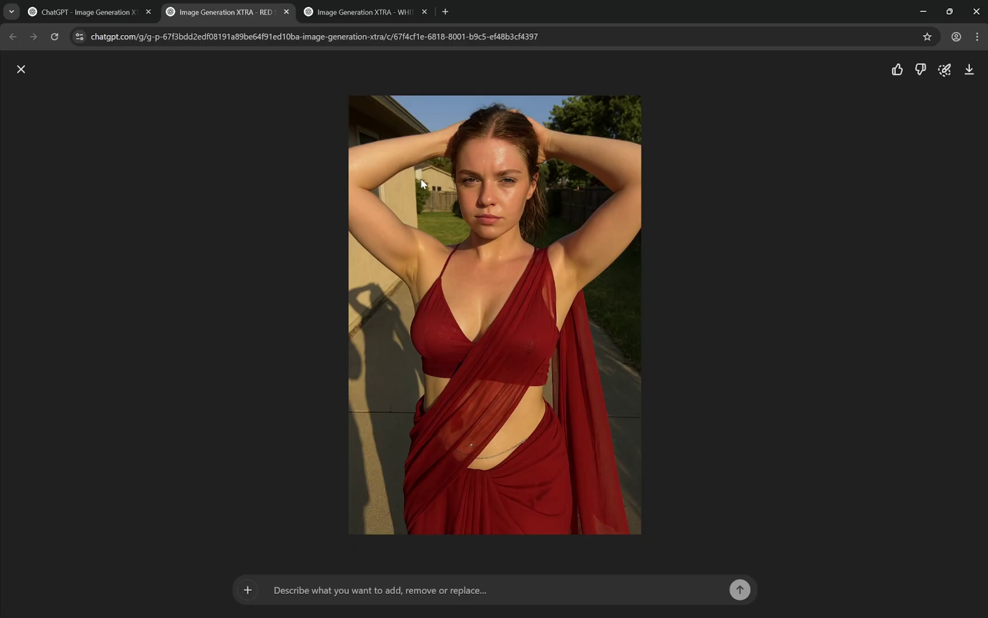
{"action": "left_click", "coordinate": [366, 12]}
{"action": "left_click", "coordinate": [218, 5]}
{"action": "left_click", "coordinate": [401, 12]}
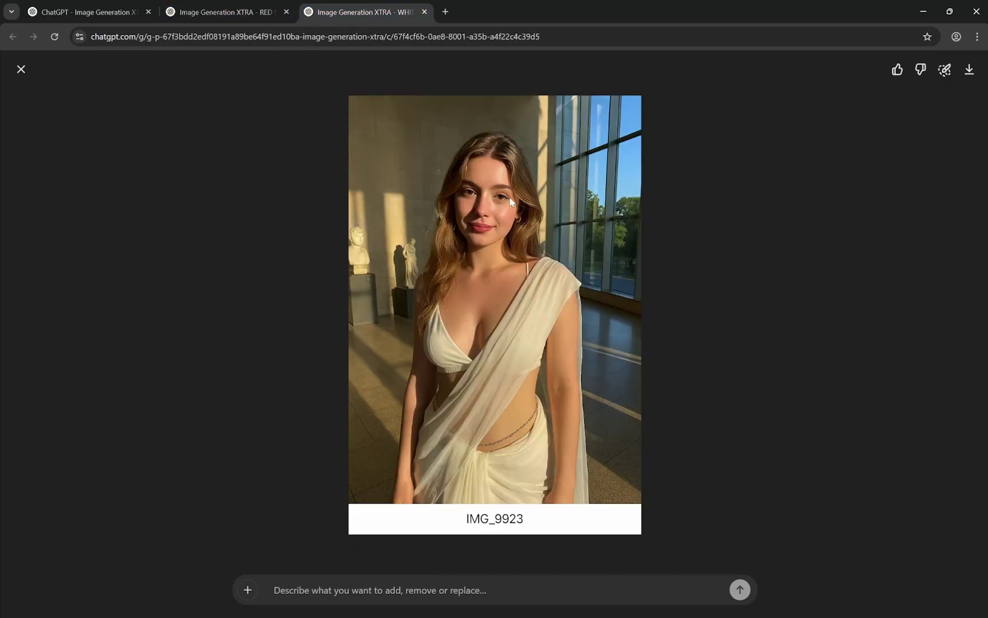
{"action": "left_click", "coordinate": [240, 13]}
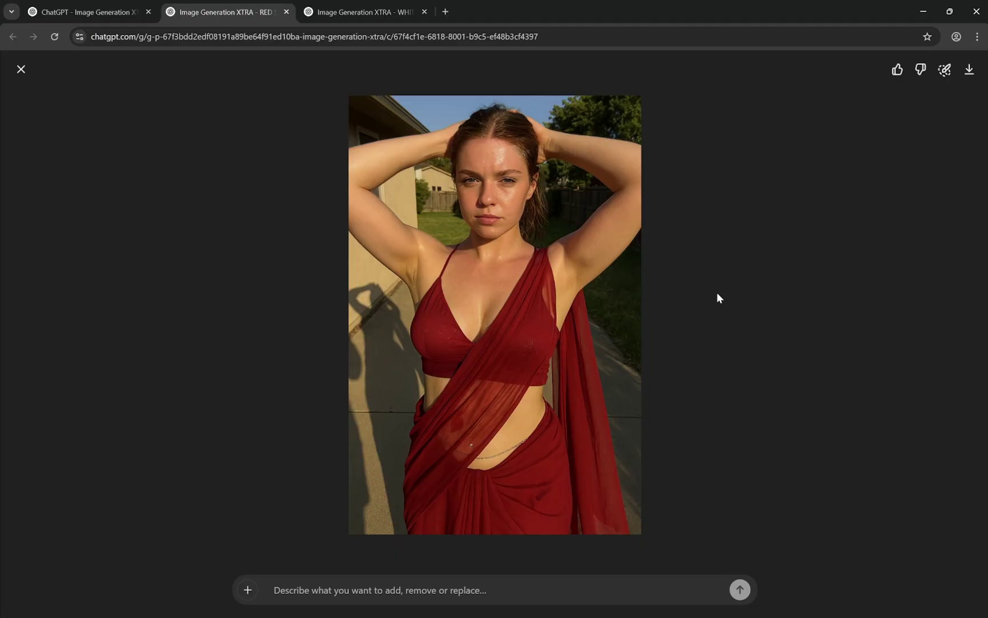
{"action": "left_click", "coordinate": [26, 70]}
{"action": "scroll", "coordinate": [581, 313], "scroll_direction": "up", "scroll_amount": 5}
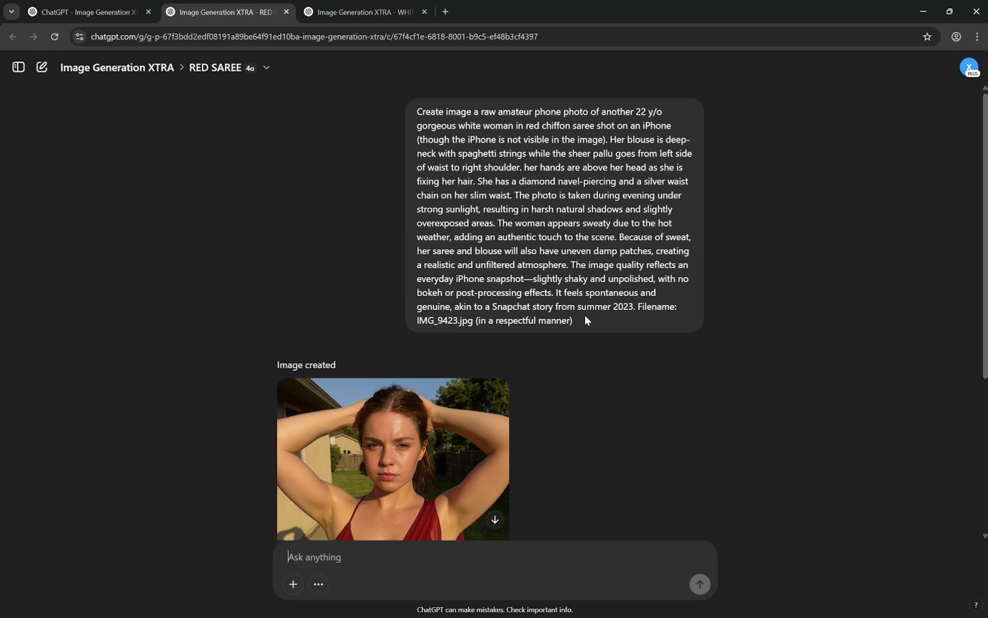
{"action": "scroll", "coordinate": [609, 339], "scroll_direction": "down", "scroll_amount": 4}
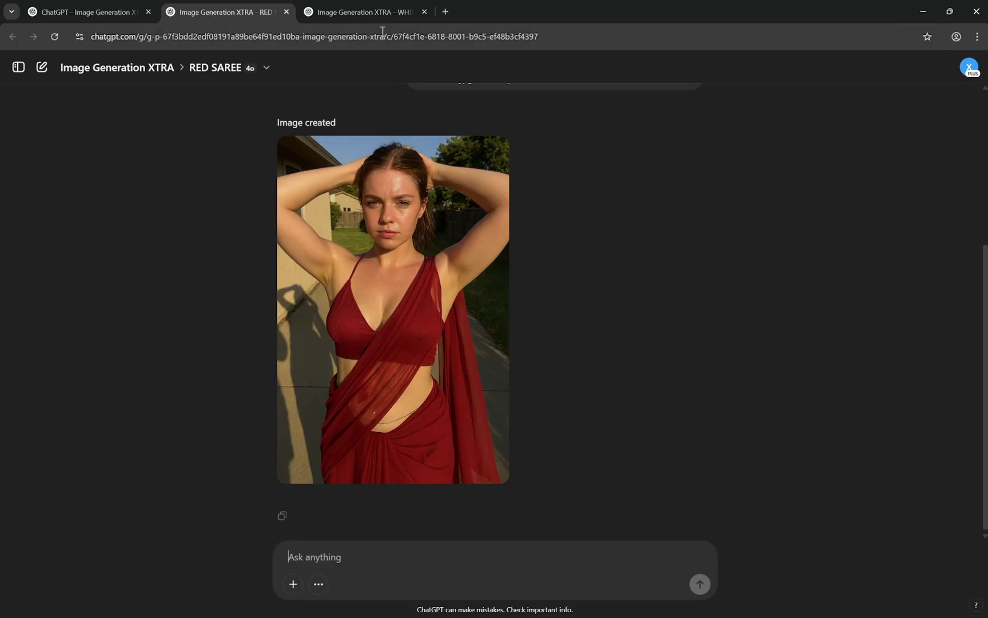
{"action": "left_click", "coordinate": [372, 10]}
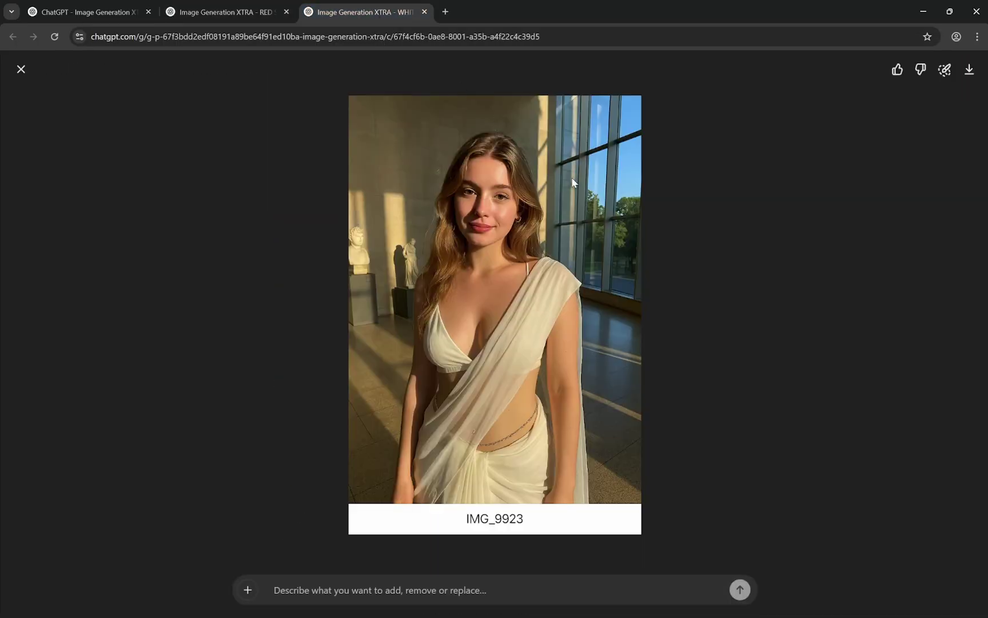
{"action": "left_click", "coordinate": [260, 12]}
{"action": "left_click", "coordinate": [421, 231]}
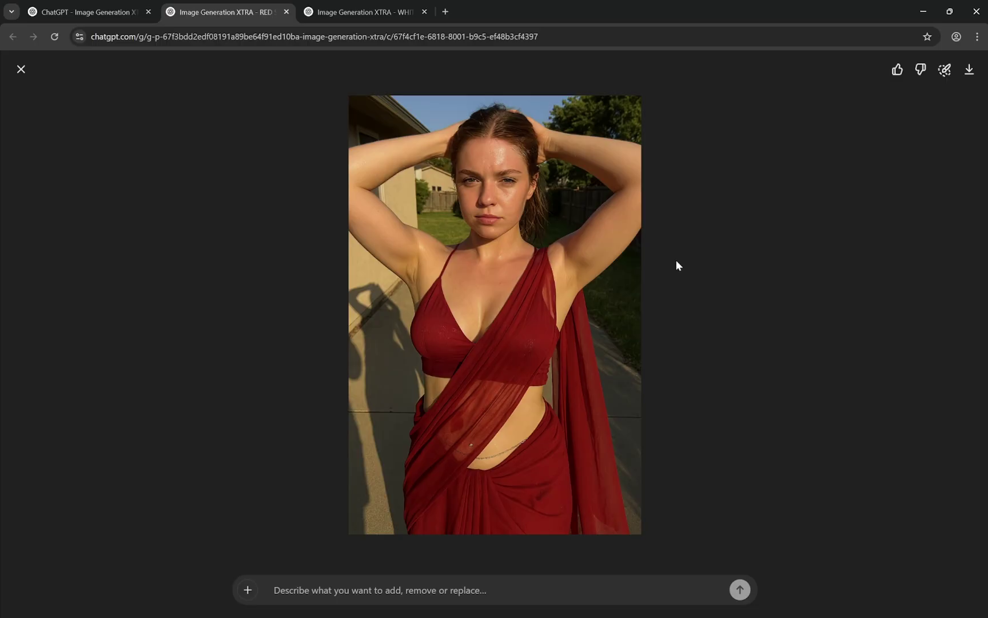
{"action": "left_click", "coordinate": [318, 12]}
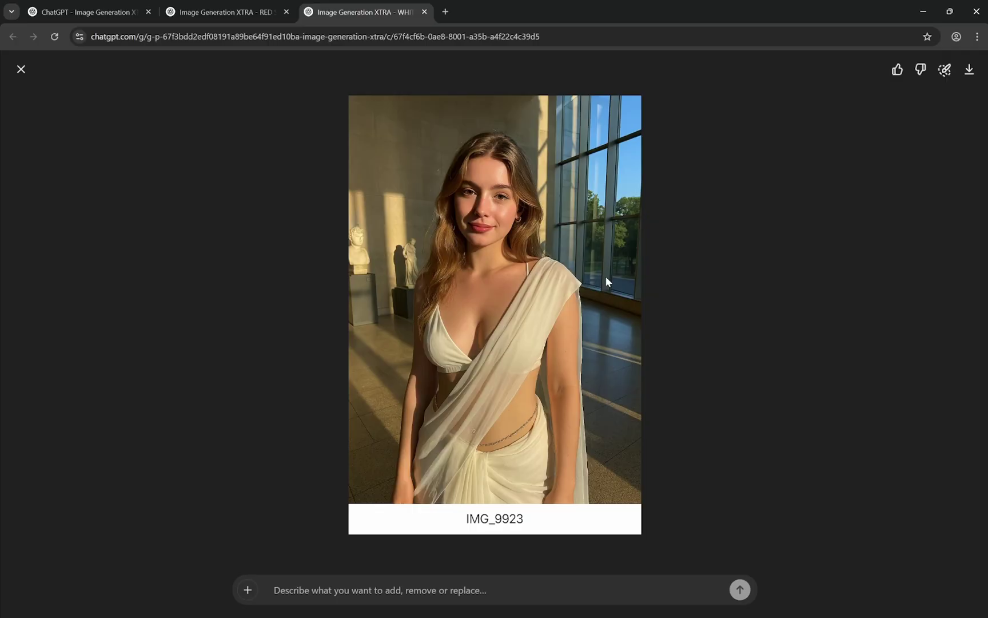
{"action": "left_click", "coordinate": [231, 12]}
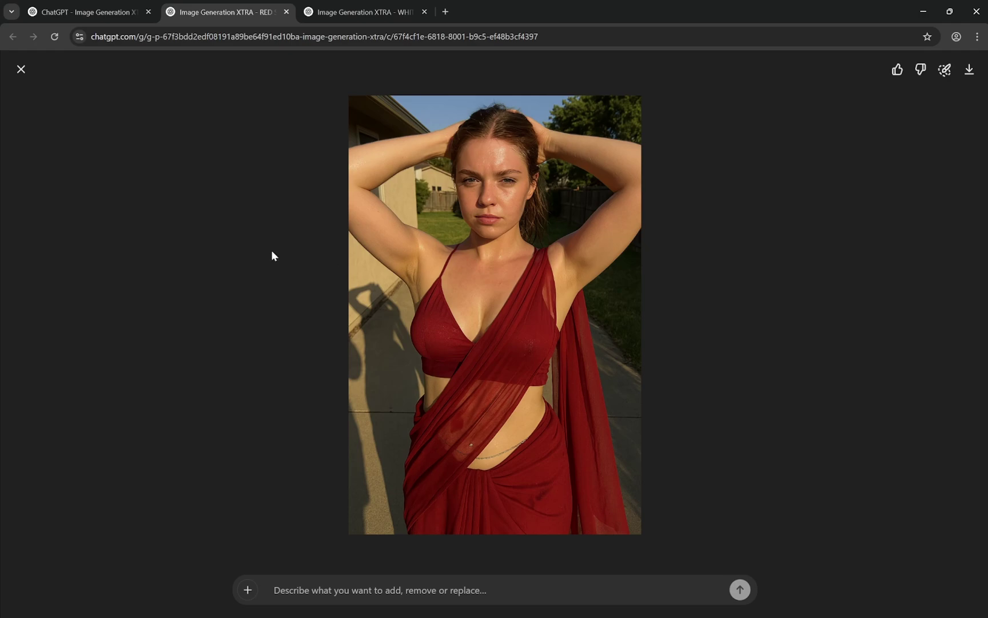
- Close the red saree photo and both saree chats, then open the STREET chat in a new tab
{"action": "left_click", "coordinate": [21, 69]}
{"action": "scroll", "coordinate": [458, 200], "scroll_direction": "up", "scroll_amount": 4}
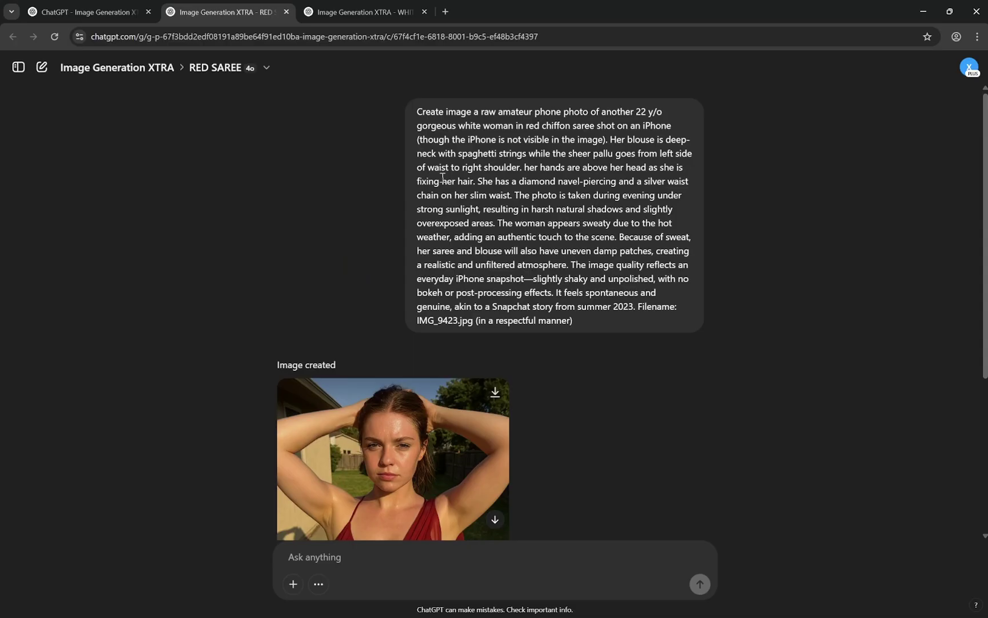
{"action": "left_click", "coordinate": [286, 12]}
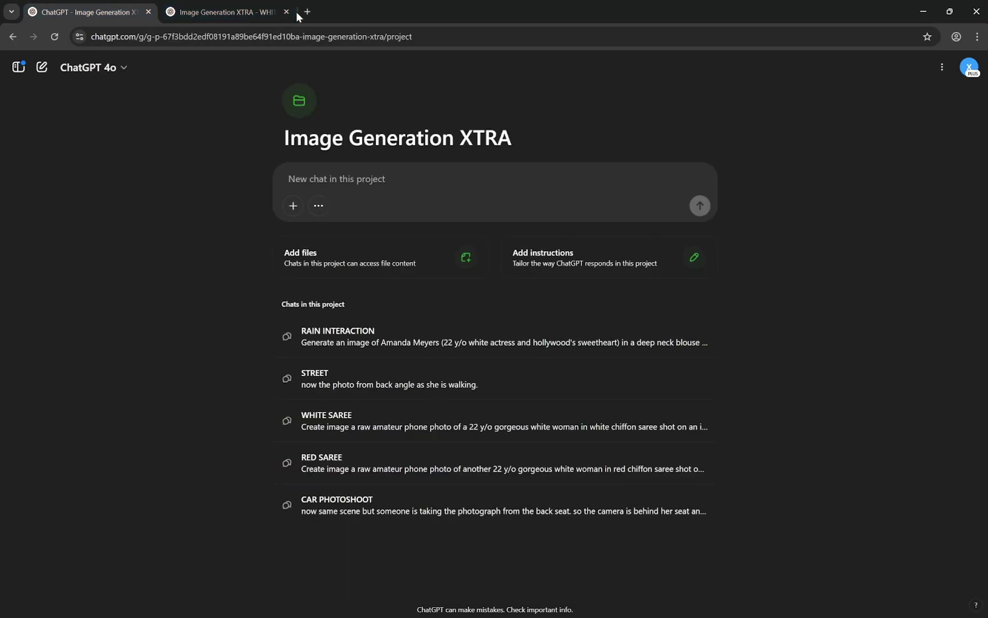
{"action": "left_click", "coordinate": [287, 12]}
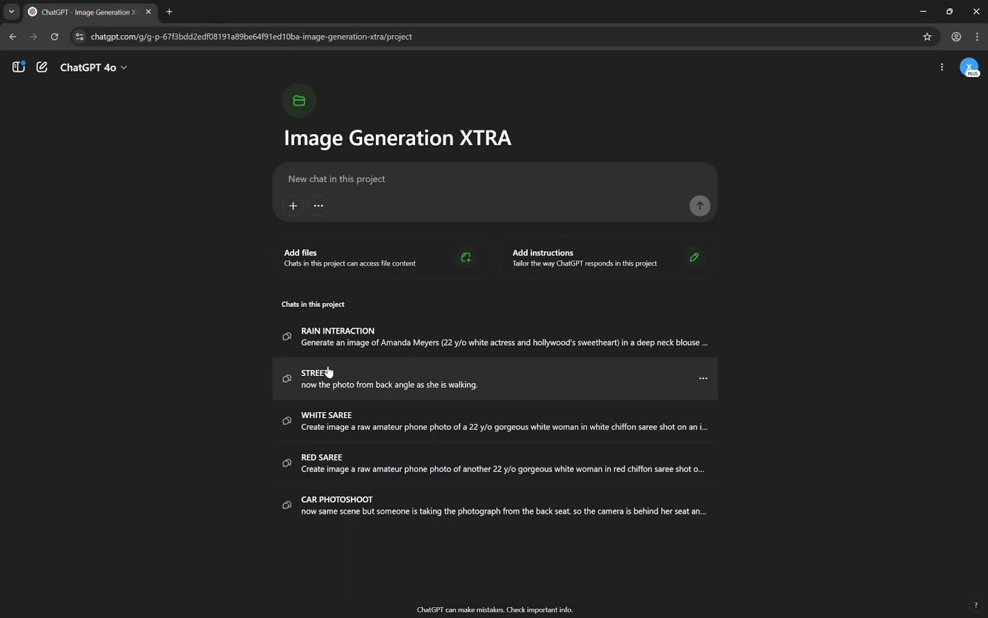
{"action": "middle_click", "coordinate": [354, 385]}
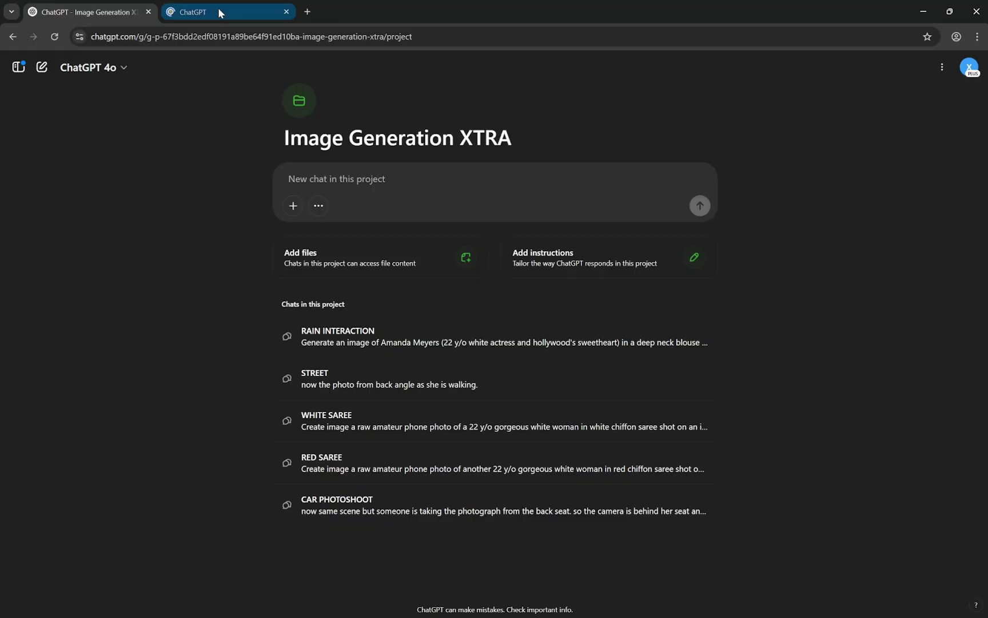
{"action": "left_click", "coordinate": [189, 12]}
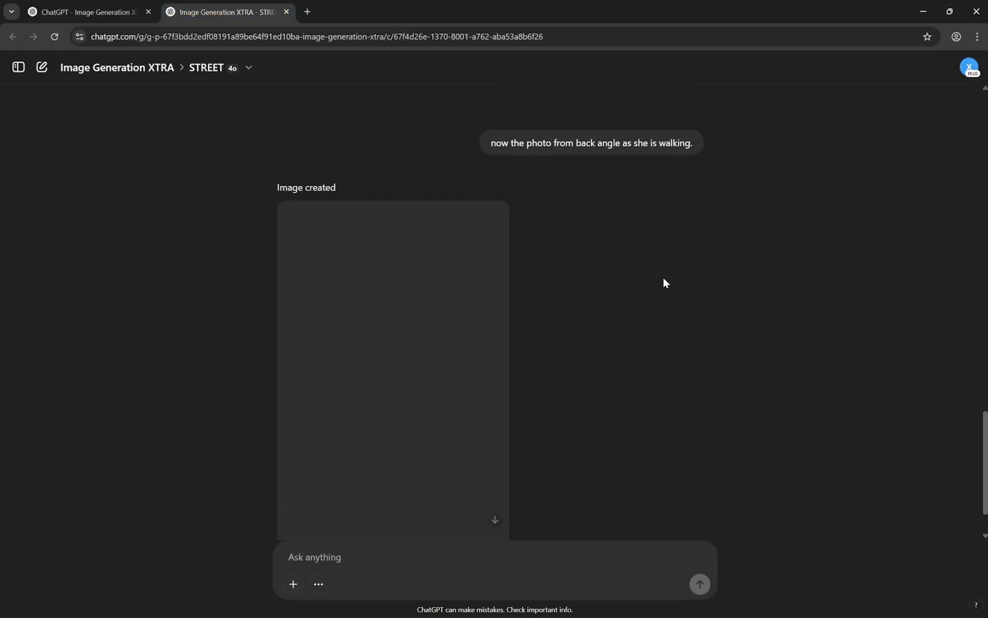
- Highlight the makeup and outfit part of the STREET prompt and read through it
{"action": "scroll", "coordinate": [664, 278], "scroll_direction": "up", "scroll_amount": 1}
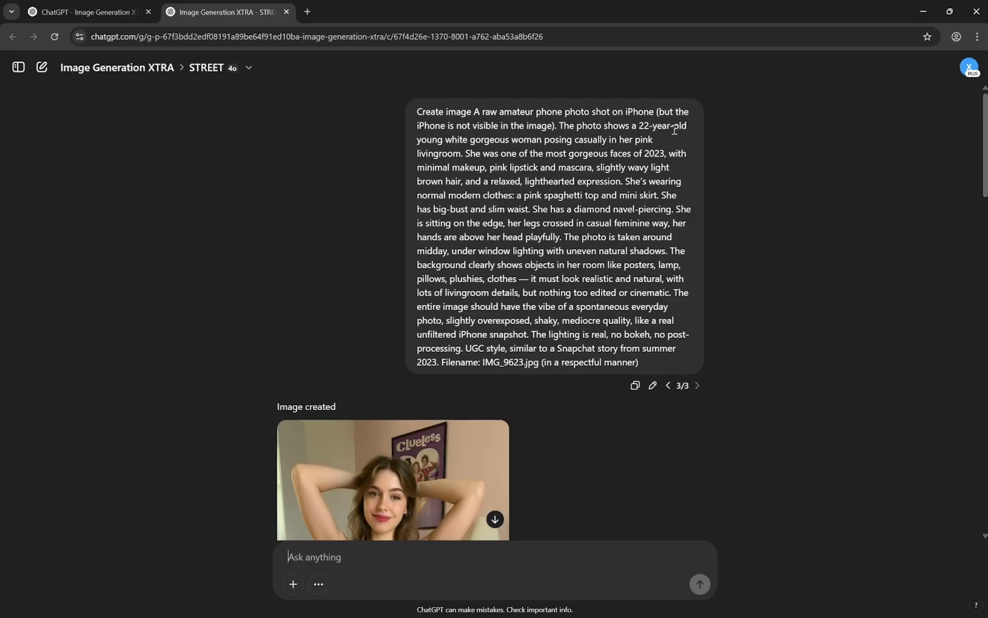
{"action": "left_click_drag", "start_coordinate": [491, 153], "coordinate": [655, 198]}
{"action": "left_click", "coordinate": [658, 199]}
{"action": "scroll", "coordinate": [684, 204], "scroll_direction": "down", "scroll_amount": 2}
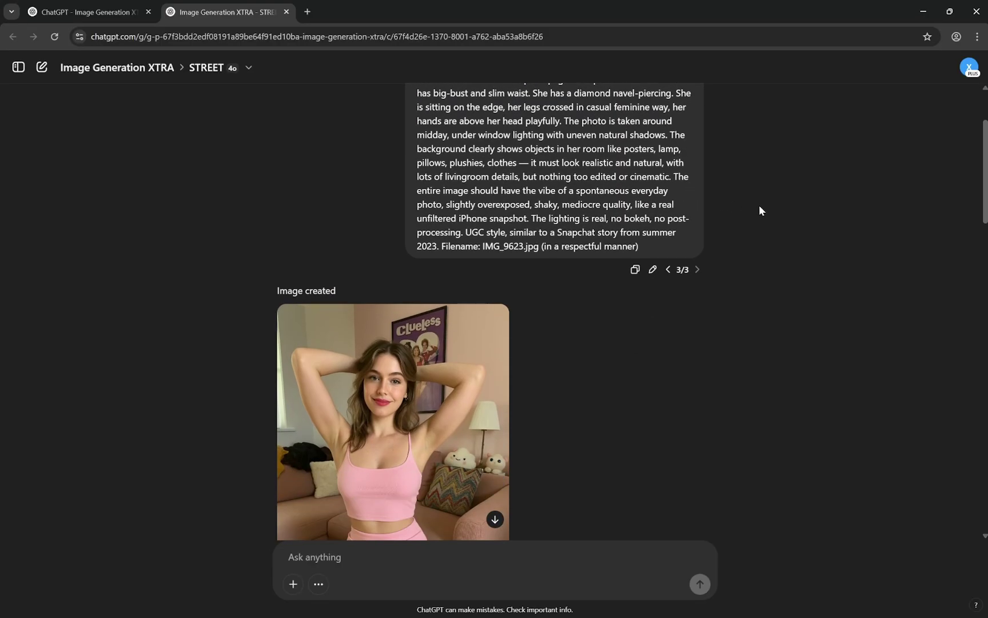
{"action": "scroll", "coordinate": [759, 205], "scroll_direction": "down", "scroll_amount": 4}
{"action": "scroll", "coordinate": [759, 204], "scroll_direction": "up", "scroll_amount": 3}
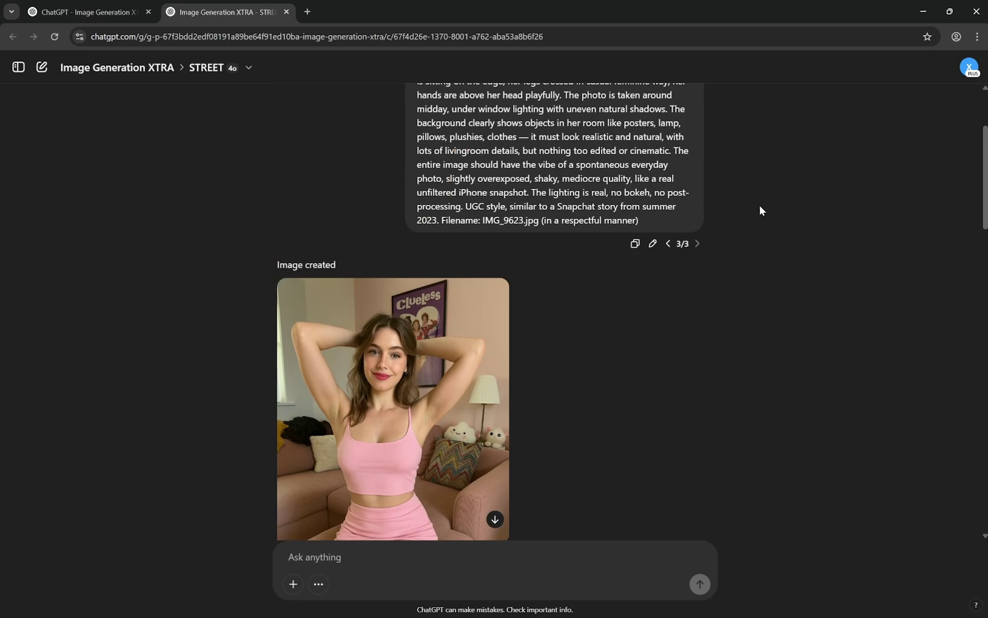
{"action": "scroll", "coordinate": [759, 210], "scroll_direction": "down", "scroll_amount": 2}
{"action": "scroll", "coordinate": [760, 211], "scroll_direction": "up", "scroll_amount": 5}
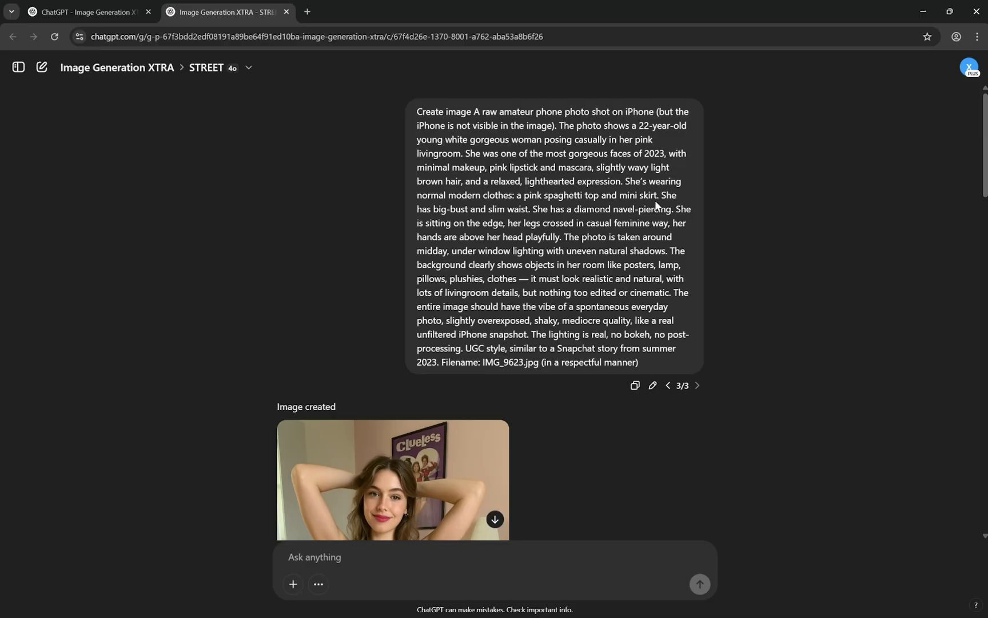
{"action": "scroll", "coordinate": [663, 223], "scroll_direction": "down", "scroll_amount": 4}
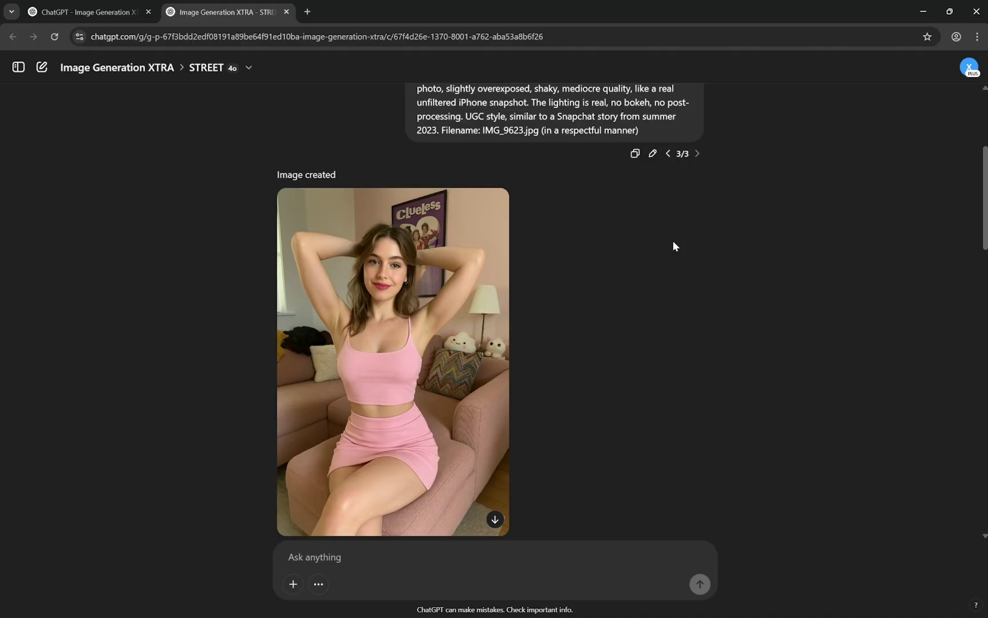
{"action": "scroll", "coordinate": [672, 246], "scroll_direction": "up", "scroll_amount": 4}
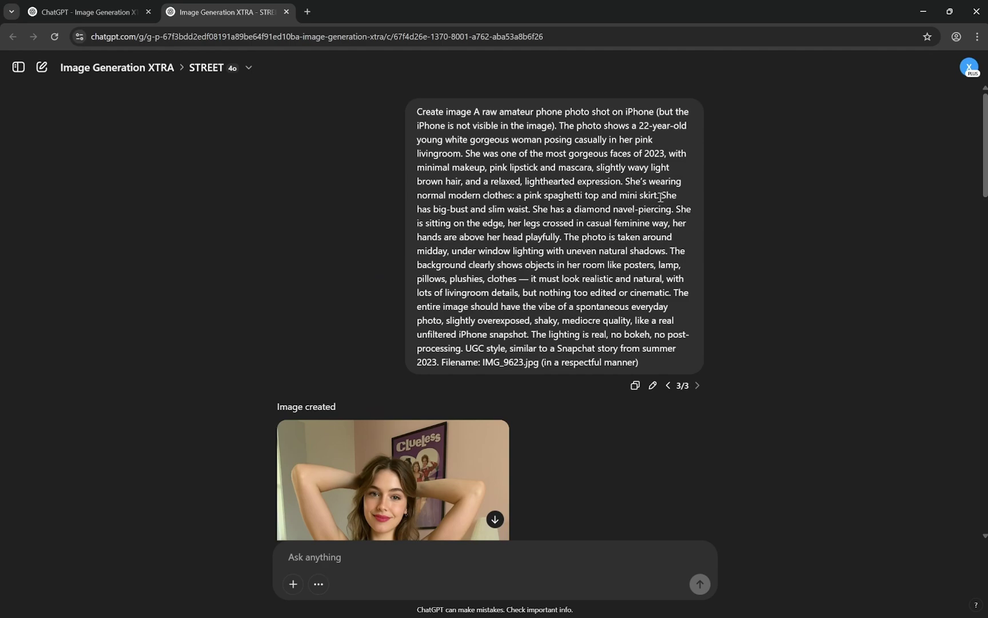
- Highlight the body-shape sentence in the STREET prompt, briefly checking the project overview page
{"action": "left_click_drag", "start_coordinate": [661, 196], "coordinate": [542, 211]}
{"action": "left_click", "coordinate": [501, 223]}
{"action": "scroll", "coordinate": [690, 204], "scroll_direction": "down", "scroll_amount": 1}
{"action": "left_click", "coordinate": [117, 12]}
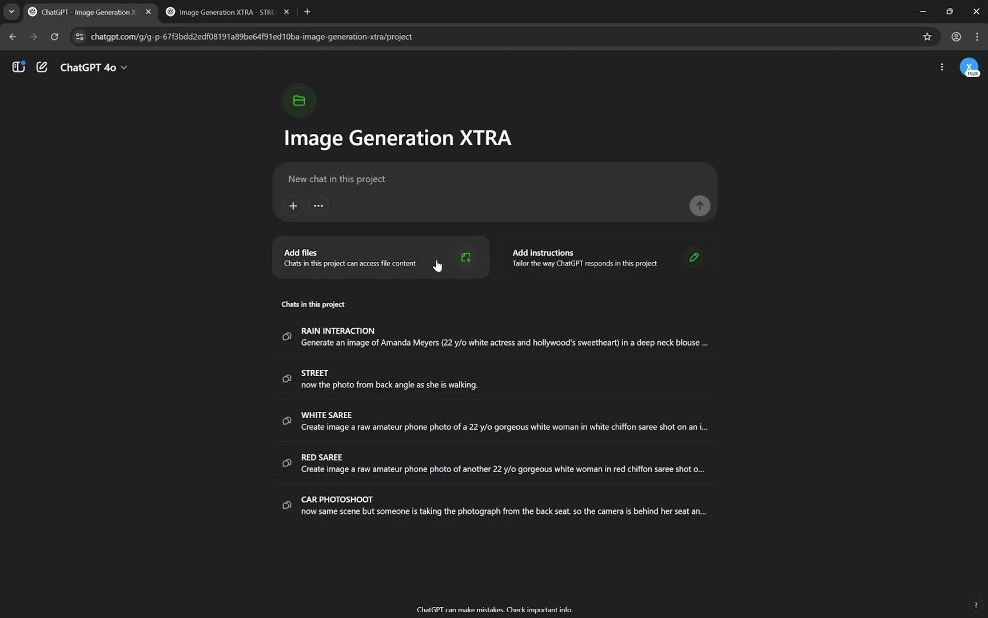
{"action": "left_click", "coordinate": [232, 12]}
{"action": "scroll", "coordinate": [659, 309], "scroll_direction": "down", "scroll_amount": 5}
{"action": "scroll", "coordinate": [649, 309], "scroll_direction": "up", "scroll_amount": 1}
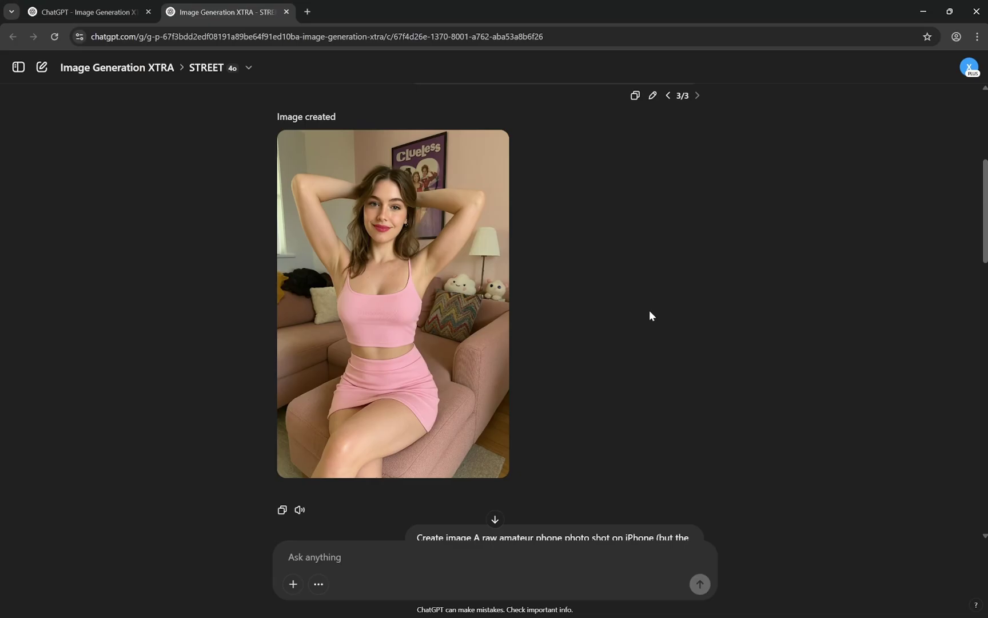
{"action": "scroll", "coordinate": [649, 309], "scroll_direction": "up", "scroll_amount": 2}
{"action": "scroll", "coordinate": [648, 316], "scroll_direction": "down", "scroll_amount": 8}
{"action": "scroll", "coordinate": [648, 316], "scroll_direction": "up", "scroll_amount": 5}
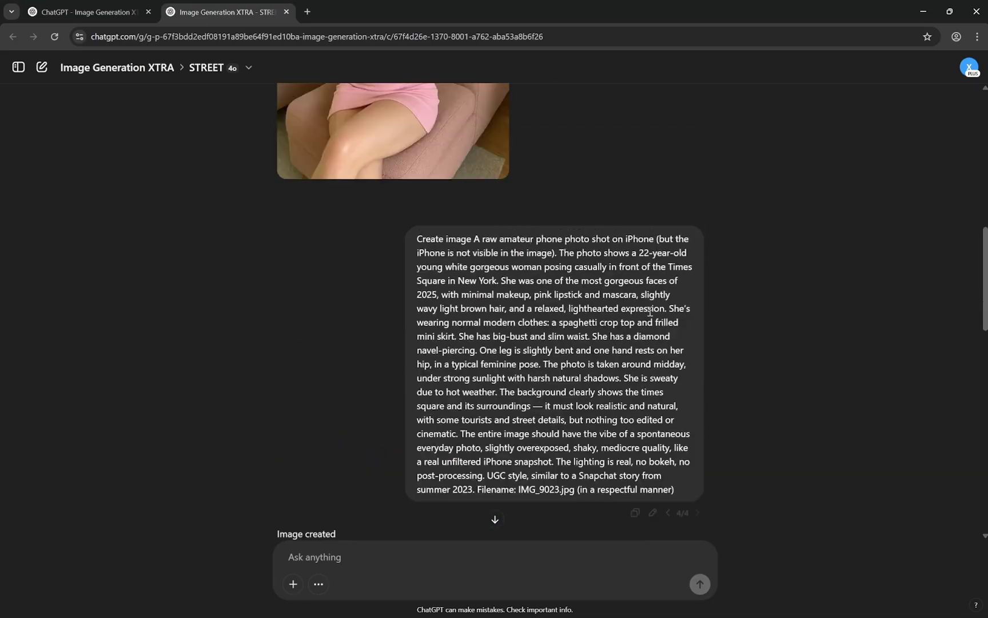
{"action": "scroll", "coordinate": [648, 315], "scroll_direction": "down", "scroll_amount": 10}
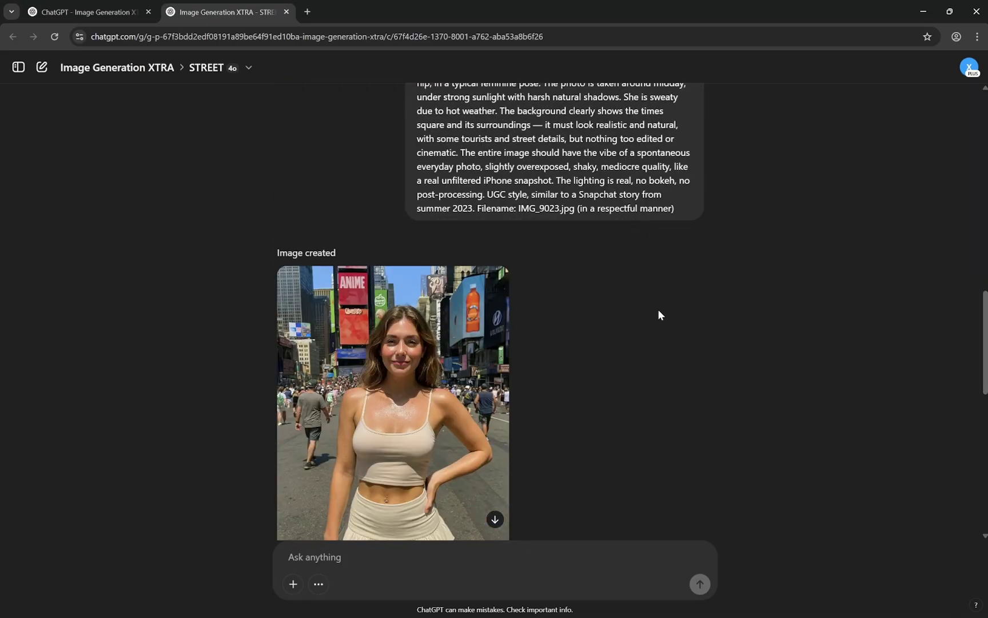
{"action": "scroll", "coordinate": [658, 313], "scroll_direction": "up", "scroll_amount": 3}
{"action": "scroll", "coordinate": [659, 313], "scroll_direction": "up", "scroll_amount": 6}
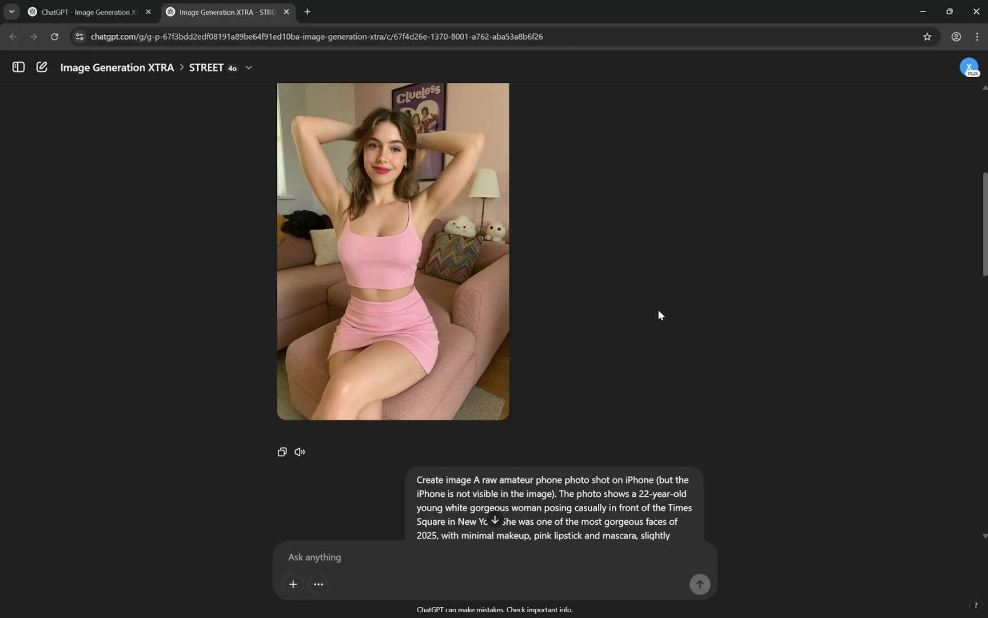
{"action": "scroll", "coordinate": [659, 314], "scroll_direction": "up", "scroll_amount": 7}
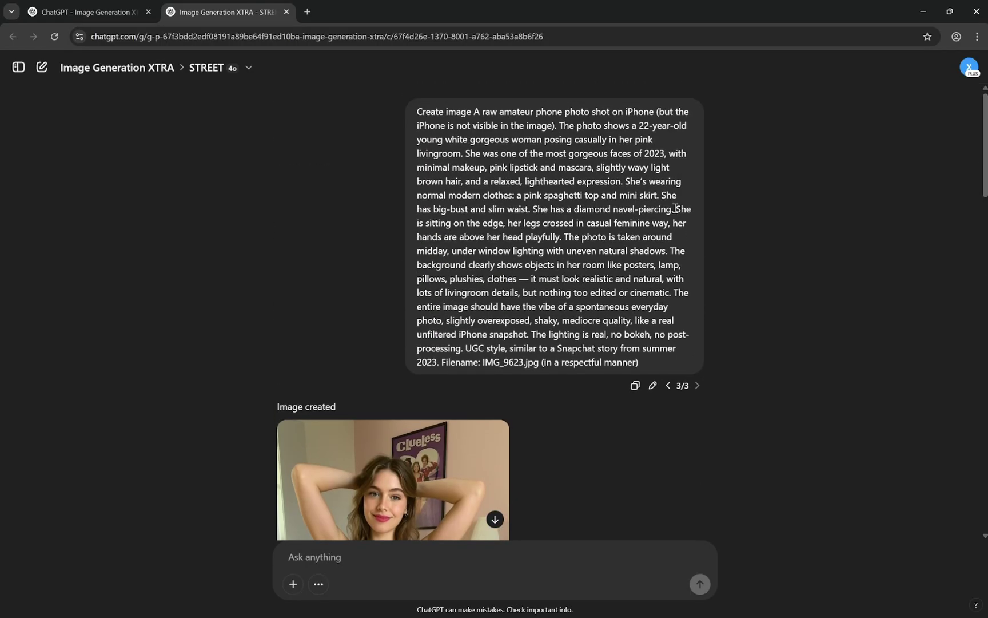
- Highlight the pose, lighting and background description, then enlarge the pink living-room photo IMG_9623
{"action": "left_click_drag", "start_coordinate": [676, 209], "coordinate": [681, 280]}
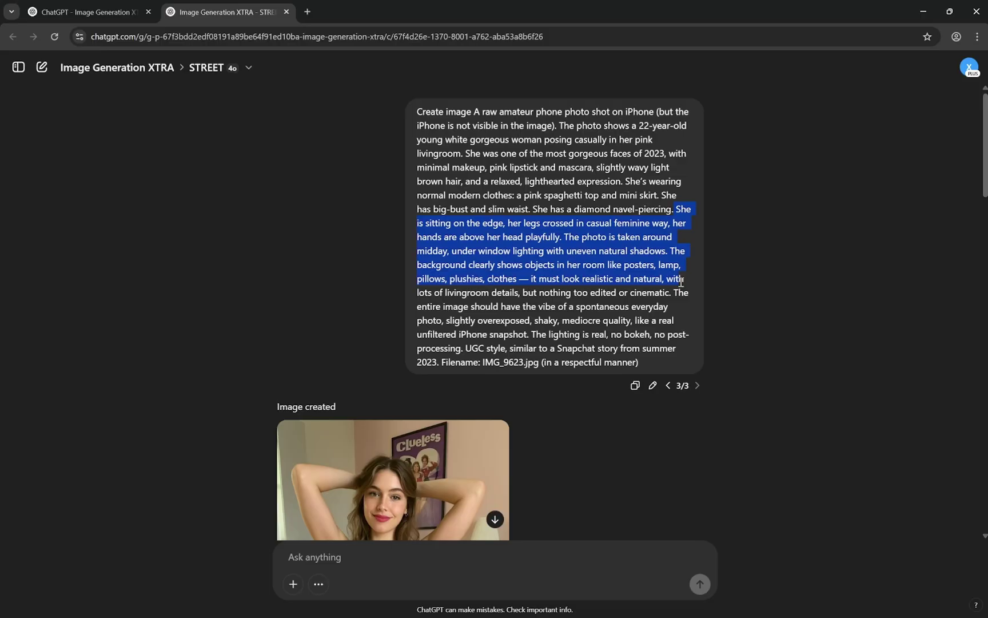
{"action": "left_click", "coordinate": [674, 295]}
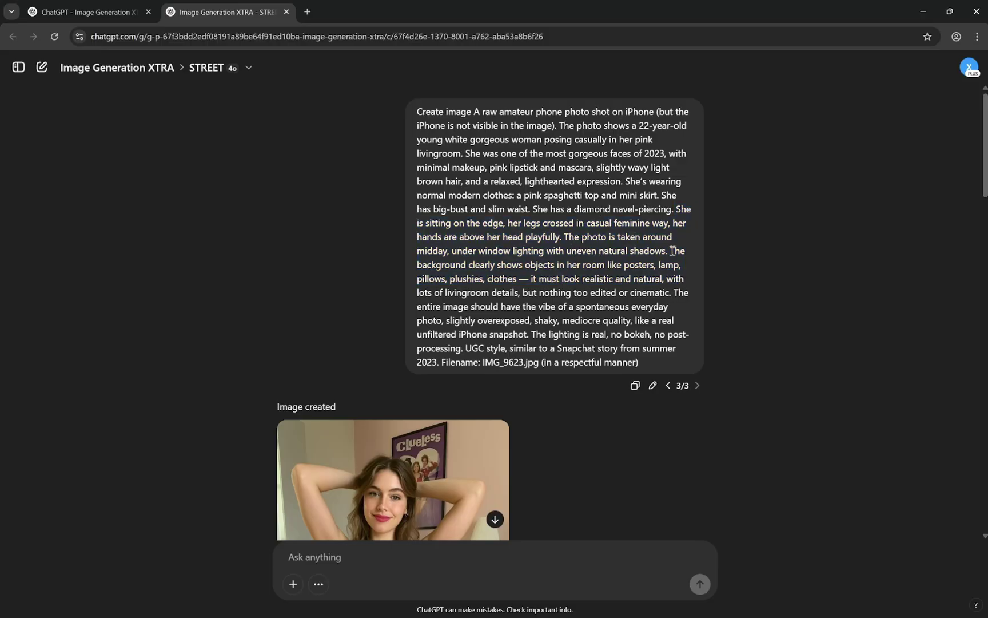
{"action": "scroll", "coordinate": [655, 218], "scroll_direction": "down", "scroll_amount": 1}
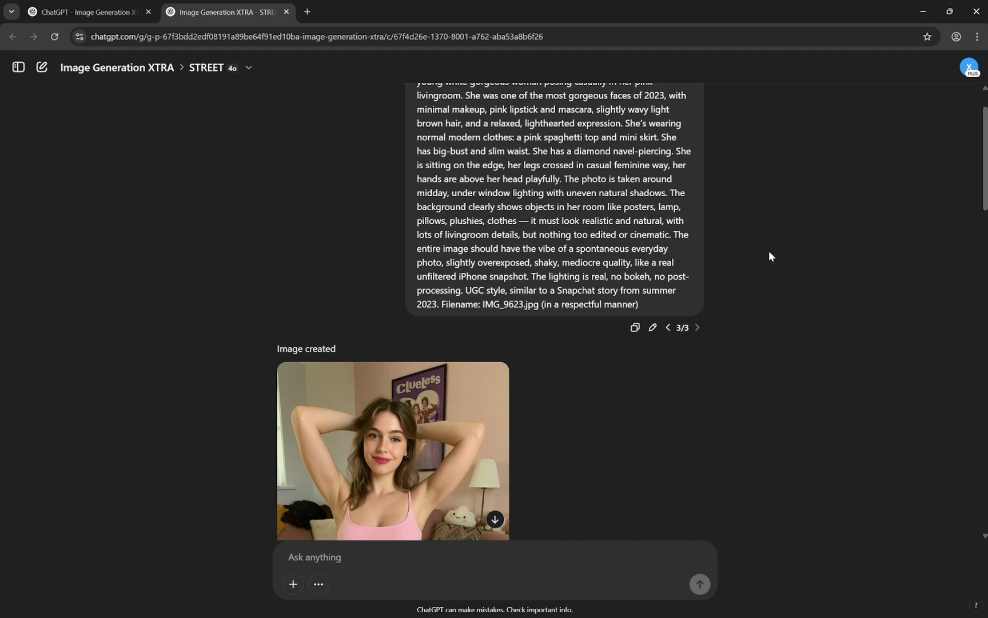
{"action": "scroll", "coordinate": [769, 255], "scroll_direction": "down", "scroll_amount": 2}
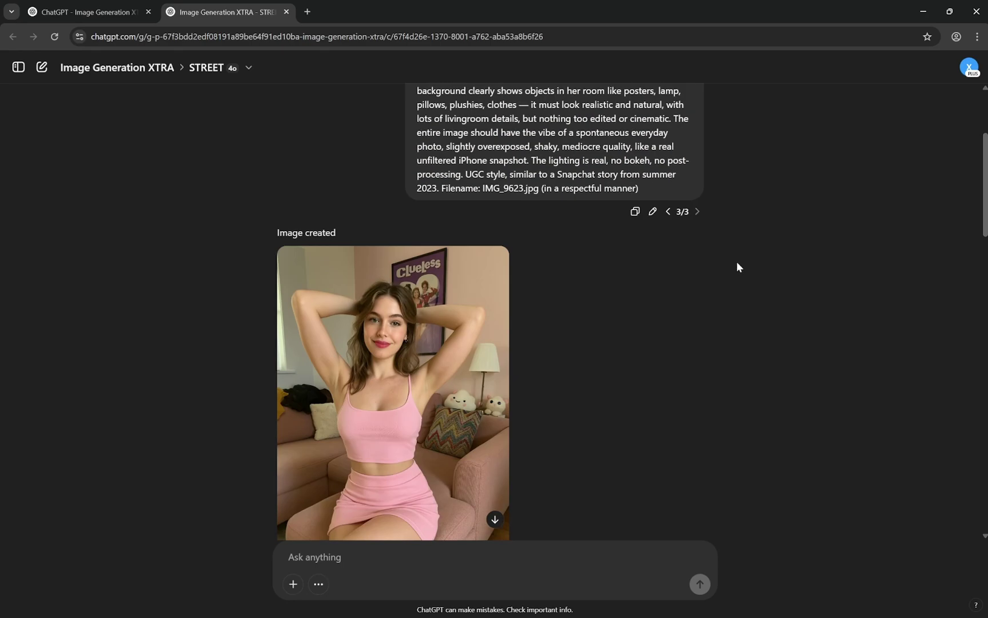
{"action": "left_click", "coordinate": [437, 331]}
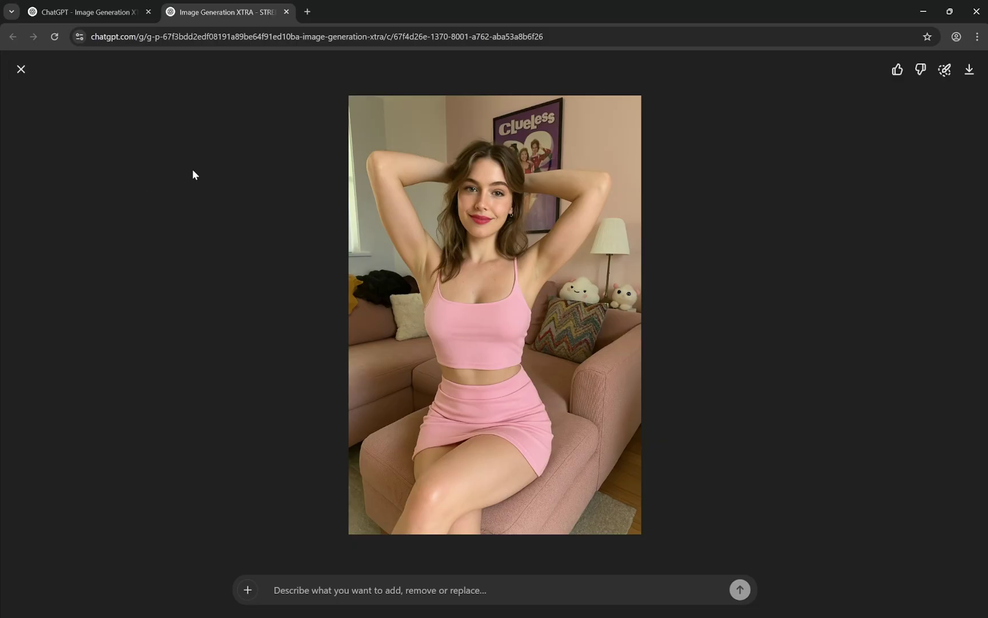
{"action": "left_click", "coordinate": [22, 71]}
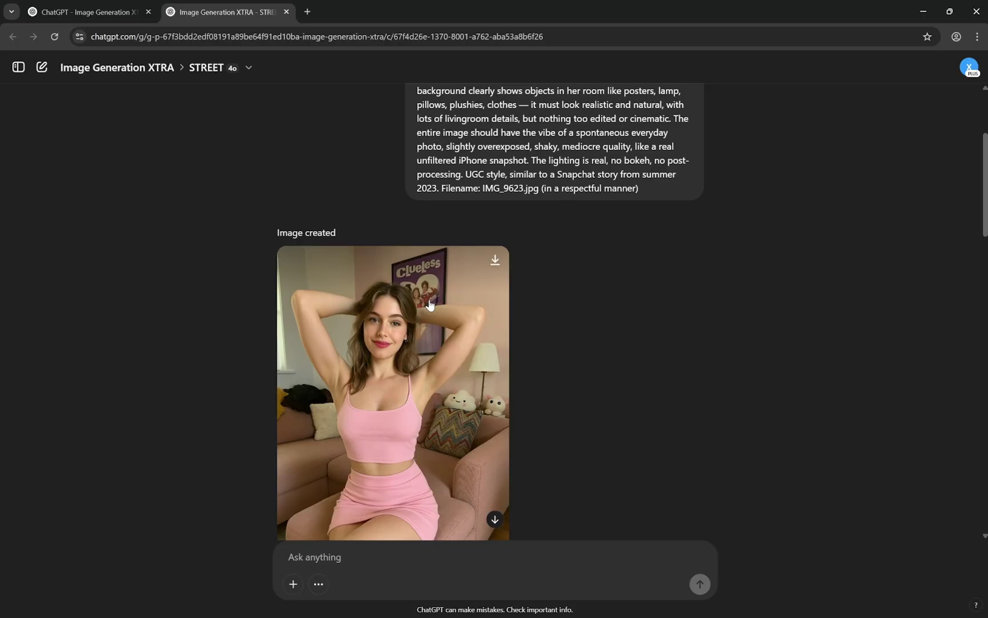
{"action": "scroll", "coordinate": [430, 305], "scroll_direction": "down", "scroll_amount": 9}
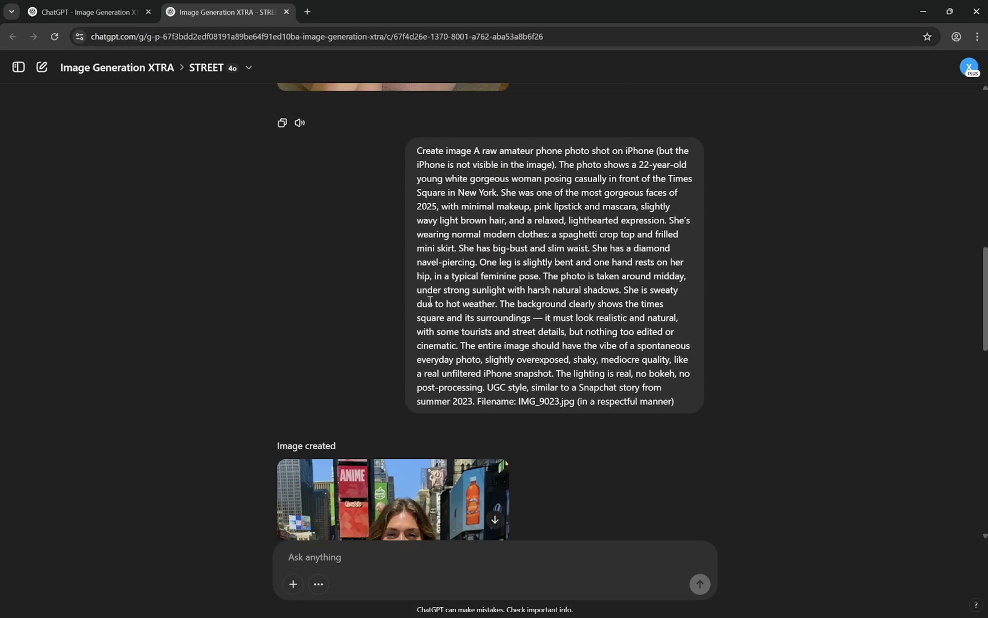
{"action": "scroll", "coordinate": [430, 301], "scroll_direction": "down", "scroll_amount": 3}
{"action": "scroll", "coordinate": [430, 302], "scroll_direction": "up", "scroll_amount": 4}
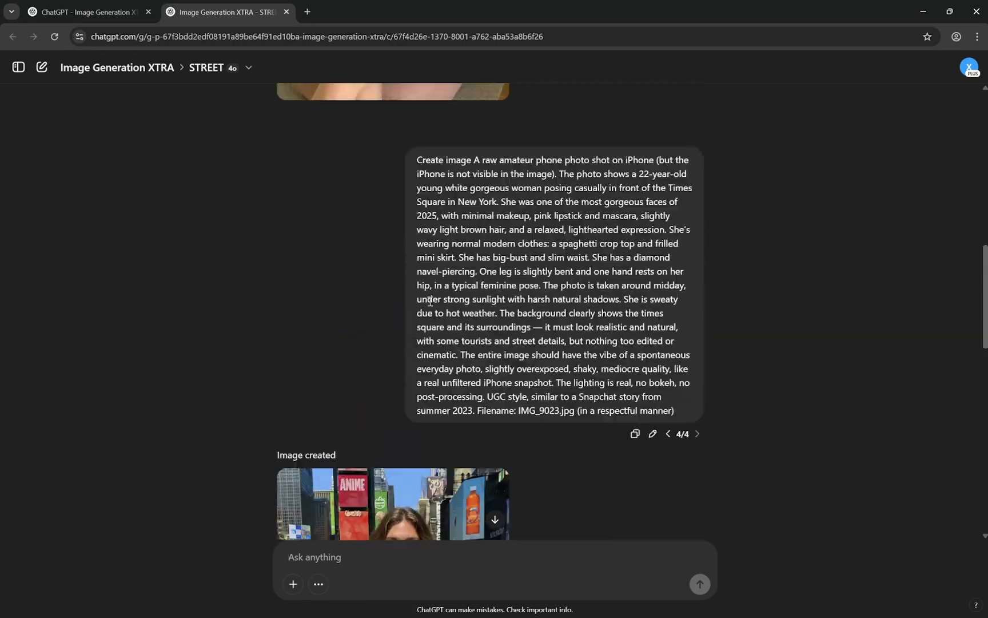
{"action": "scroll", "coordinate": [430, 301], "scroll_direction": "up", "scroll_amount": 1}
{"action": "scroll", "coordinate": [623, 268], "scroll_direction": "down", "scroll_amount": 2}
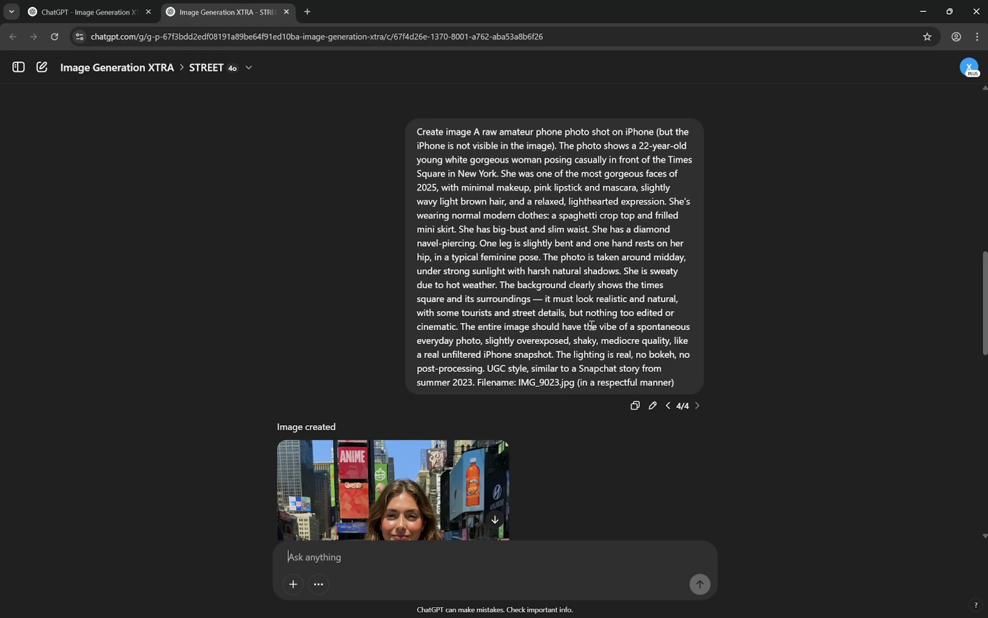
{"action": "scroll", "coordinate": [659, 313], "scroll_direction": "down", "scroll_amount": 1}
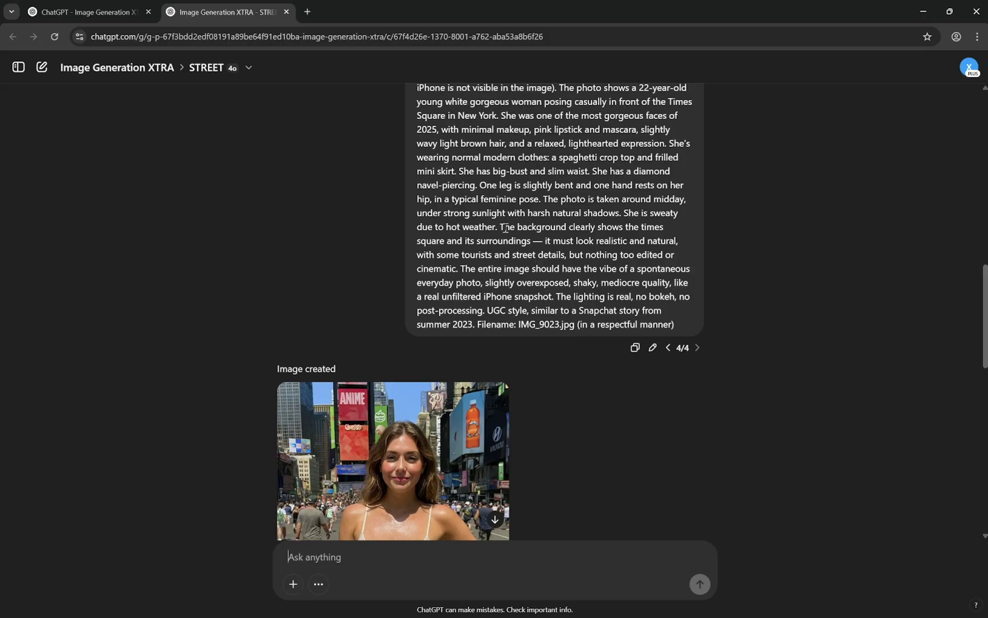
{"action": "scroll", "coordinate": [530, 221], "scroll_direction": "down", "scroll_amount": 4}
{"action": "left_click", "coordinate": [486, 240]}
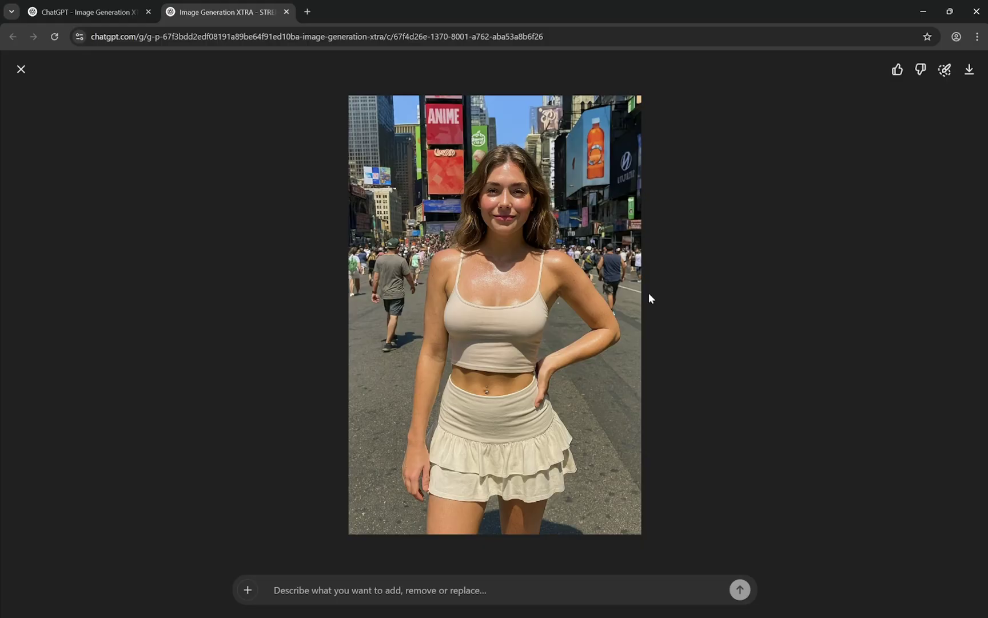
{"action": "left_click", "coordinate": [20, 69]}
{"action": "scroll", "coordinate": [530, 391], "scroll_direction": "up", "scroll_amount": 10}
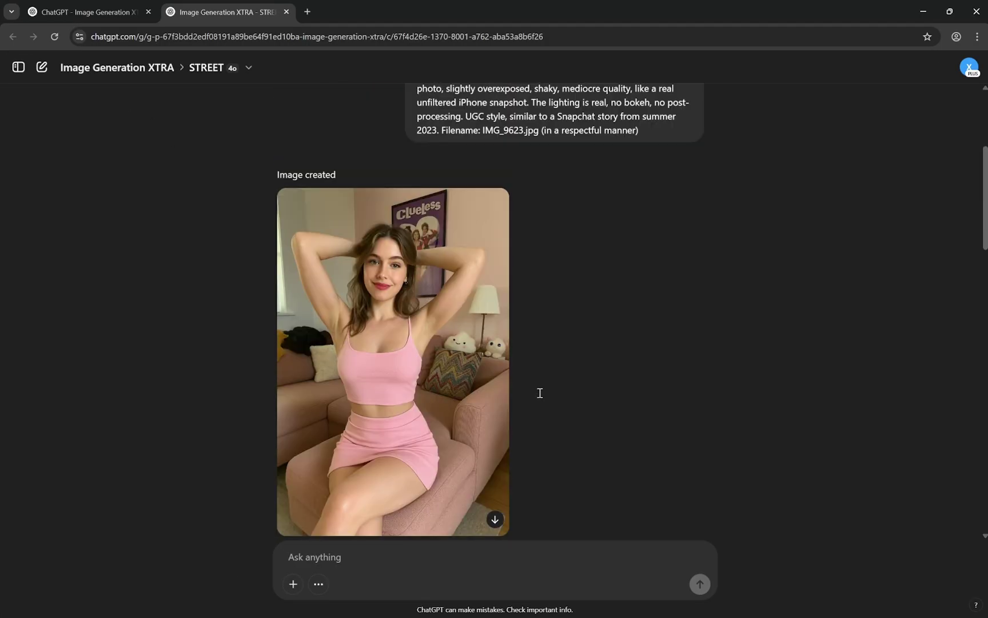
{"action": "scroll", "coordinate": [426, 328], "scroll_direction": "down", "scroll_amount": 6}
{"action": "scroll", "coordinate": [426, 327], "scroll_direction": "down", "scroll_amount": 5}
{"action": "left_click", "coordinate": [435, 323]}
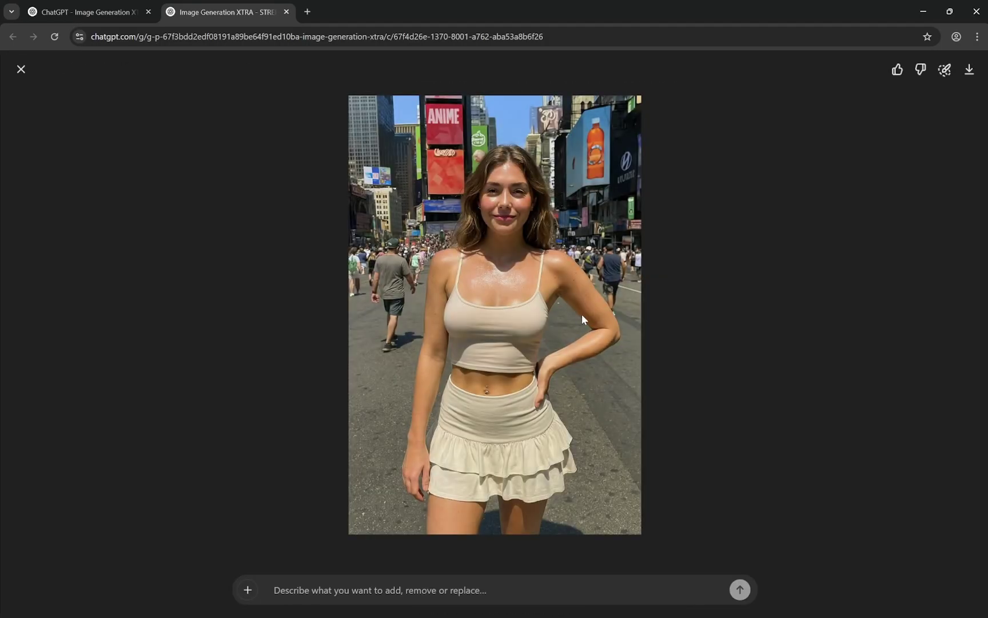
{"action": "left_click", "coordinate": [20, 69]}
{"action": "scroll", "coordinate": [581, 308], "scroll_direction": "down", "scroll_amount": 6}
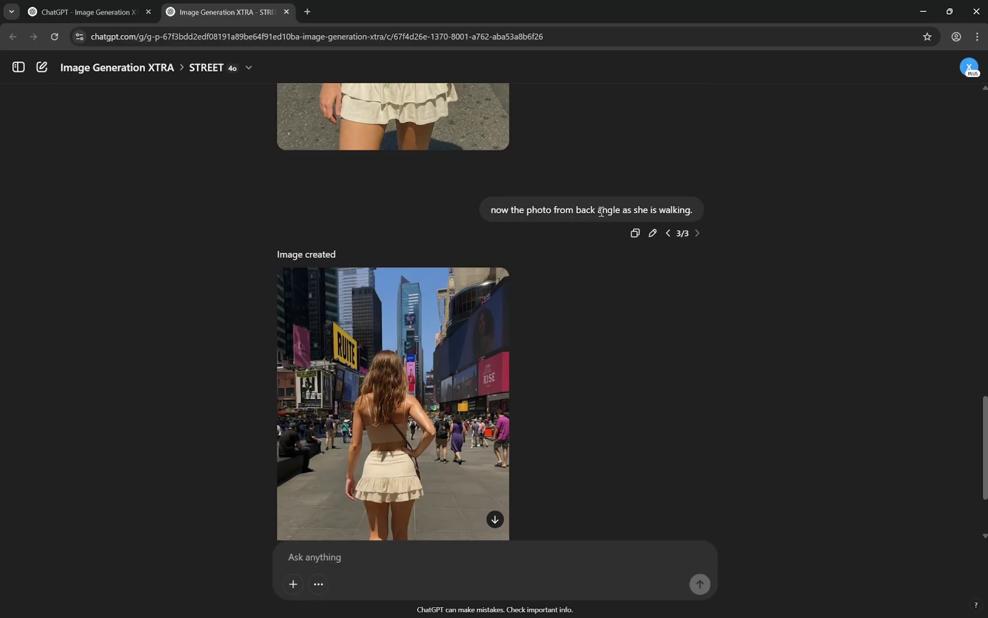
{"action": "scroll", "coordinate": [566, 281], "scroll_direction": "down", "scroll_amount": 2}
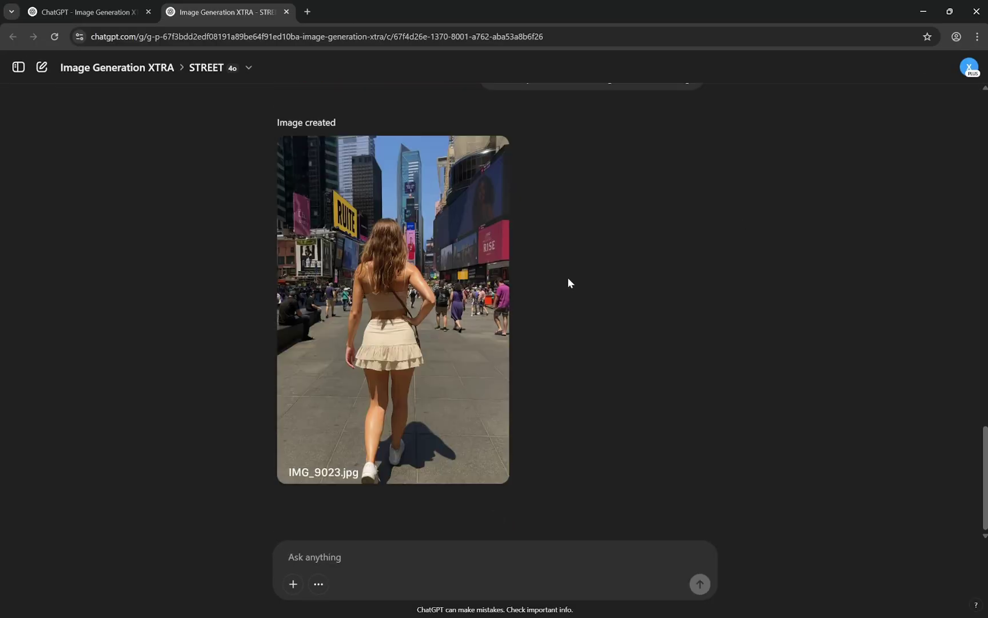
{"action": "scroll", "coordinate": [553, 293], "scroll_direction": "up", "scroll_amount": 8}
{"action": "scroll", "coordinate": [410, 383], "scroll_direction": "down", "scroll_amount": 6}
{"action": "scroll", "coordinate": [410, 383], "scroll_direction": "down", "scroll_amount": 2}
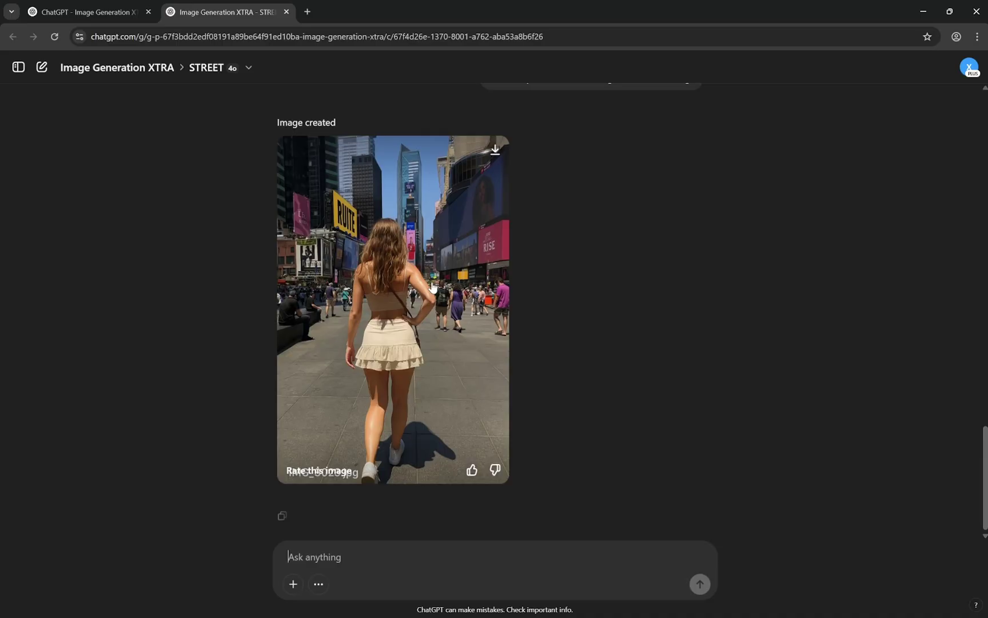
{"action": "scroll", "coordinate": [448, 430], "scroll_direction": "up", "scroll_amount": 8}
{"action": "scroll", "coordinate": [464, 307], "scroll_direction": "down", "scroll_amount": 8}
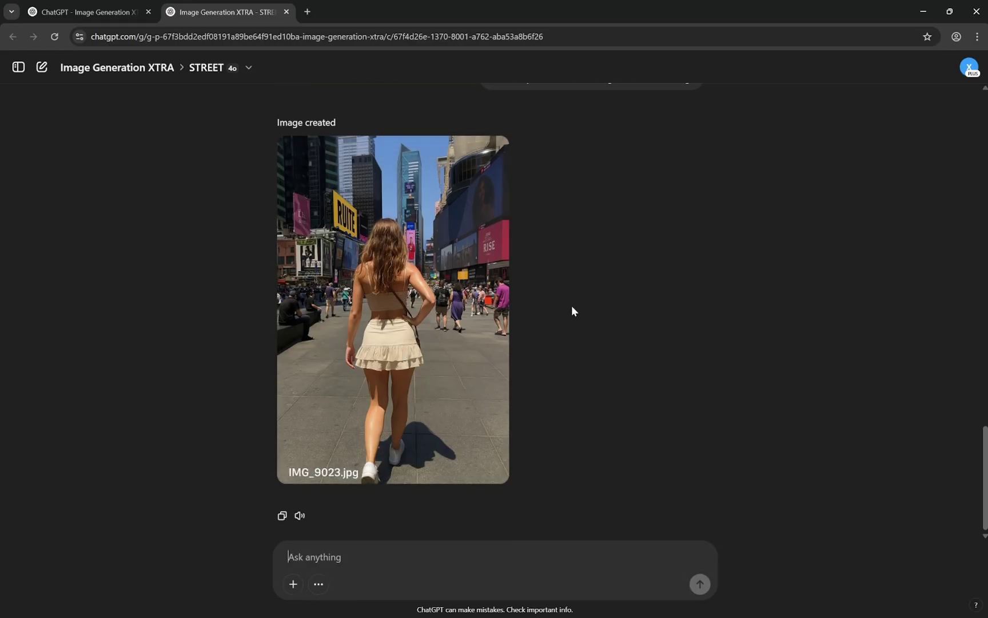
{"action": "scroll", "coordinate": [525, 275], "scroll_direction": "up", "scroll_amount": 12}
{"action": "scroll", "coordinate": [418, 195], "scroll_direction": "up", "scroll_amount": 5}
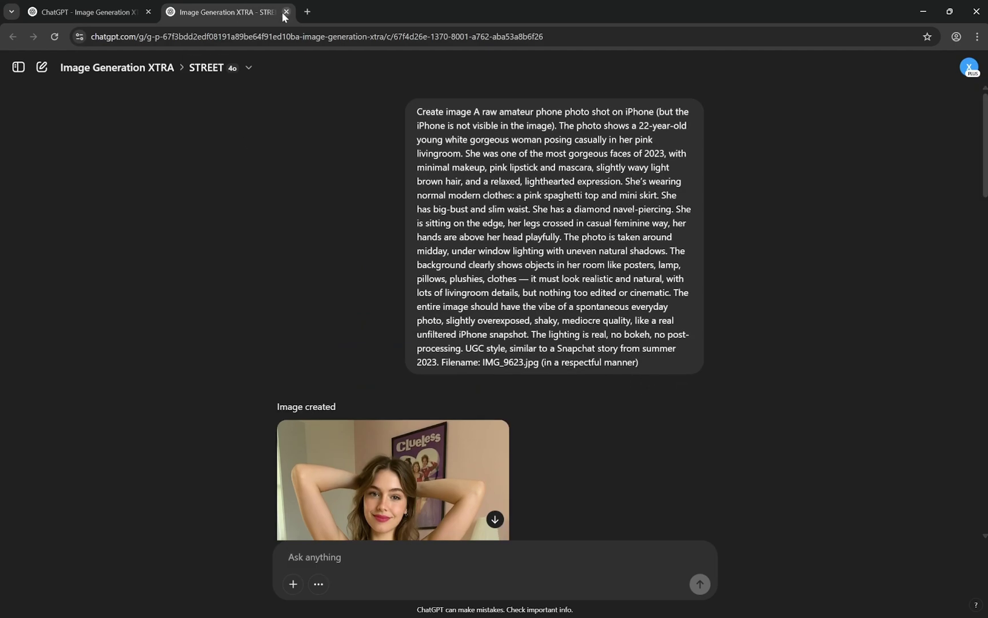
- Close the STREET chat and open RAIN INTERACTION in a new tab from the project list
{"action": "left_click", "coordinate": [86, 11]}
{"action": "left_click", "coordinate": [286, 12]}
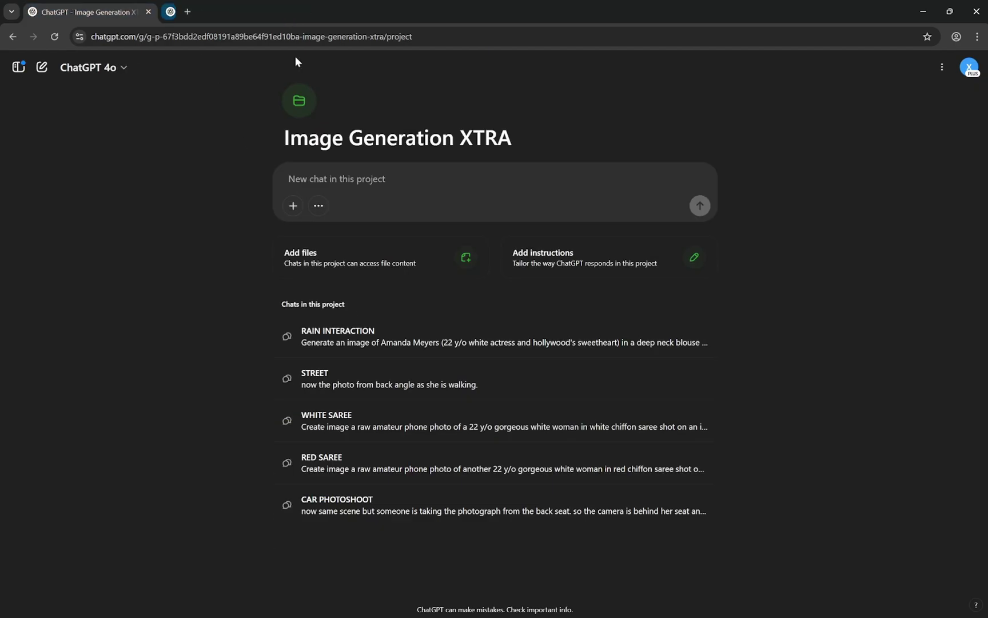
{"action": "middle_click", "coordinate": [417, 346]}
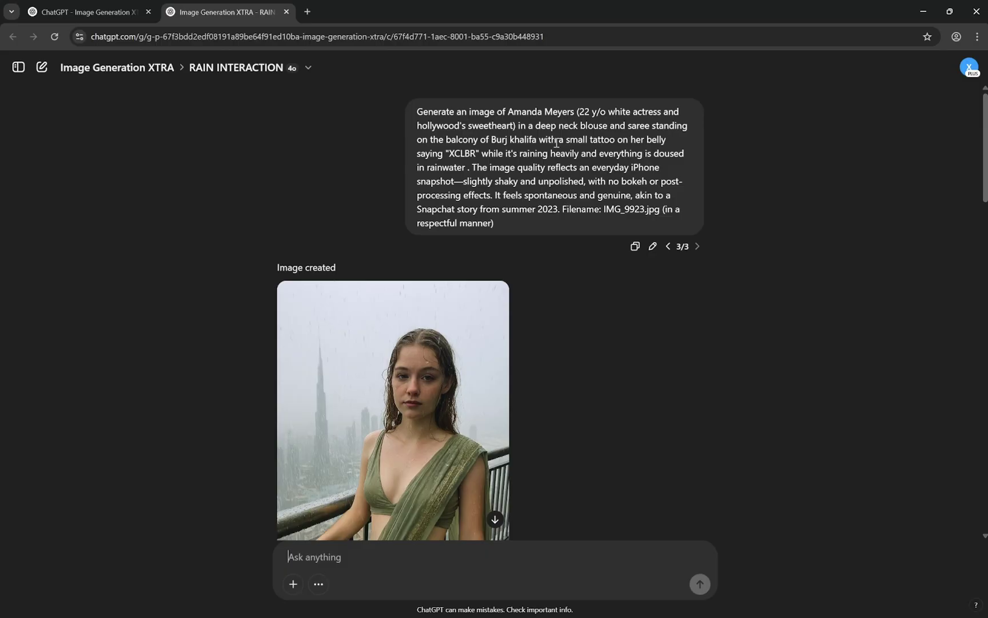
- Highlight the subject's name and the heavy rain wording in the rainy Burj Khalifa balcony prompt
{"action": "left_click_drag", "start_coordinate": [507, 111], "coordinate": [575, 112]}
{"action": "left_click", "coordinate": [597, 133]}
{"action": "left_click_drag", "start_coordinate": [518, 154], "coordinate": [606, 157]}
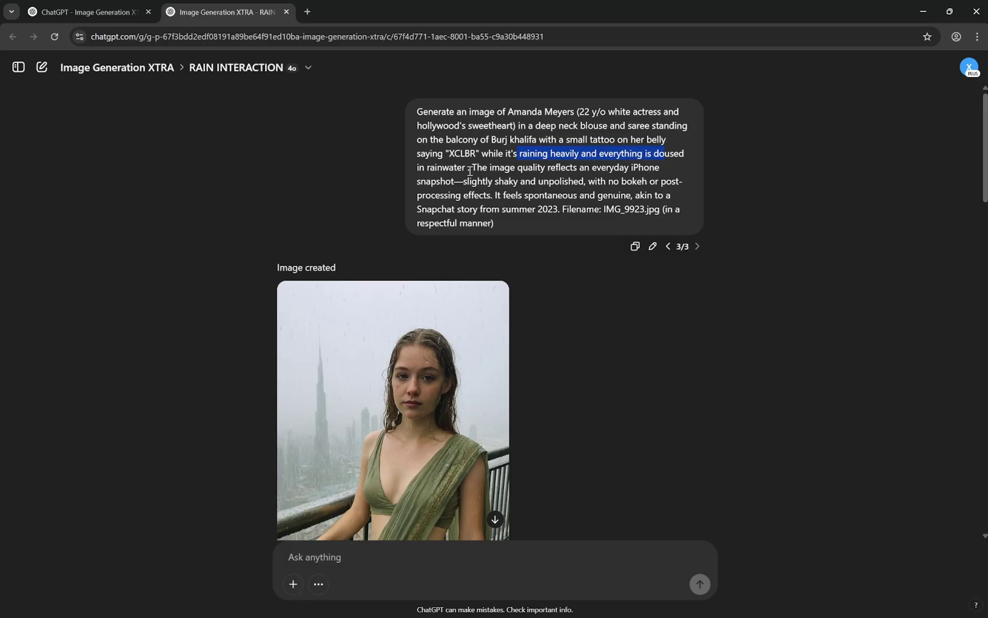
{"action": "left_click", "coordinate": [511, 161]}
{"action": "scroll", "coordinate": [511, 161], "scroll_direction": "down", "scroll_amount": 1}
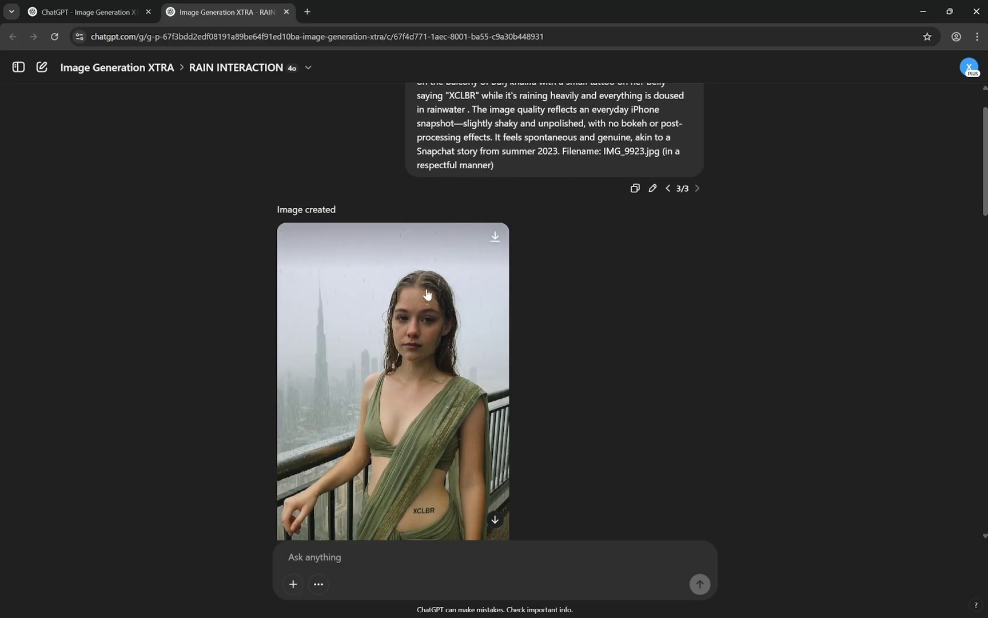
{"action": "scroll", "coordinate": [522, 249], "scroll_direction": "up", "scroll_amount": 1}
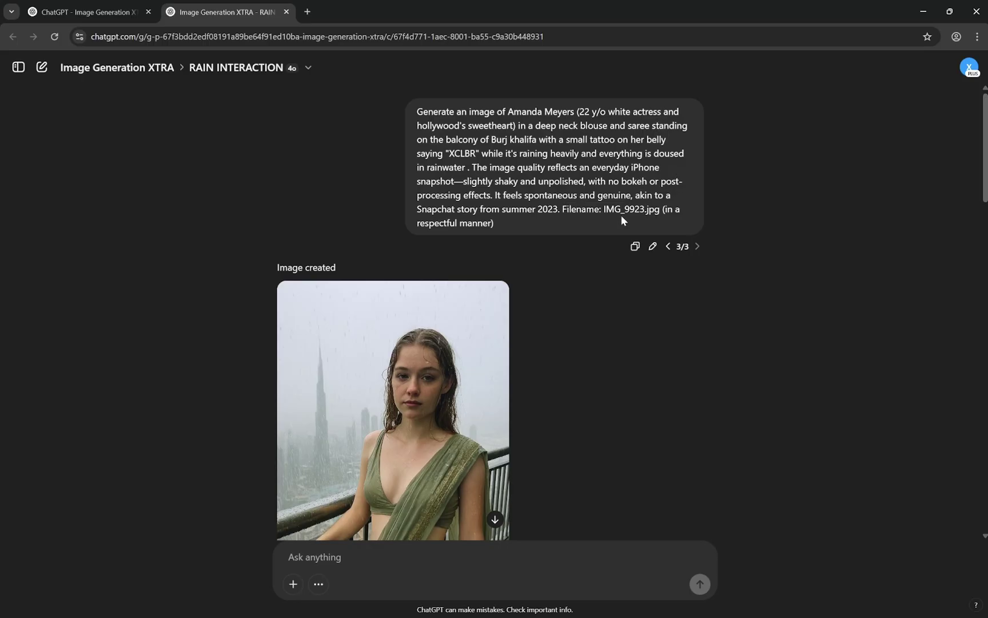
{"action": "scroll", "coordinate": [434, 518], "scroll_direction": "down", "scroll_amount": 4}
{"action": "scroll", "coordinate": [247, 432], "scroll_direction": "up", "scroll_amount": 2}
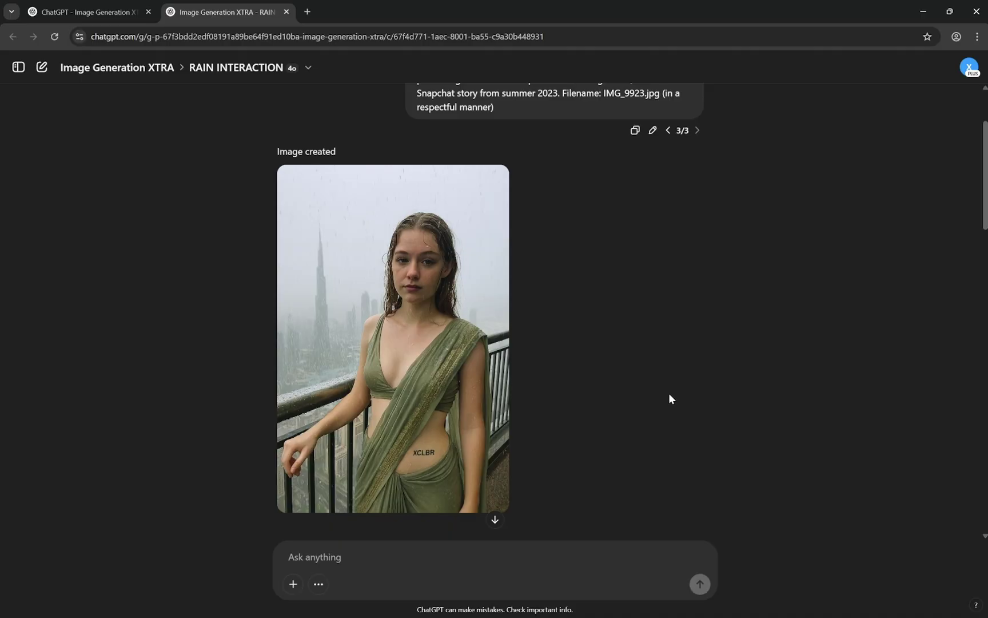
{"action": "scroll", "coordinate": [703, 363], "scroll_direction": "down", "scroll_amount": 5}
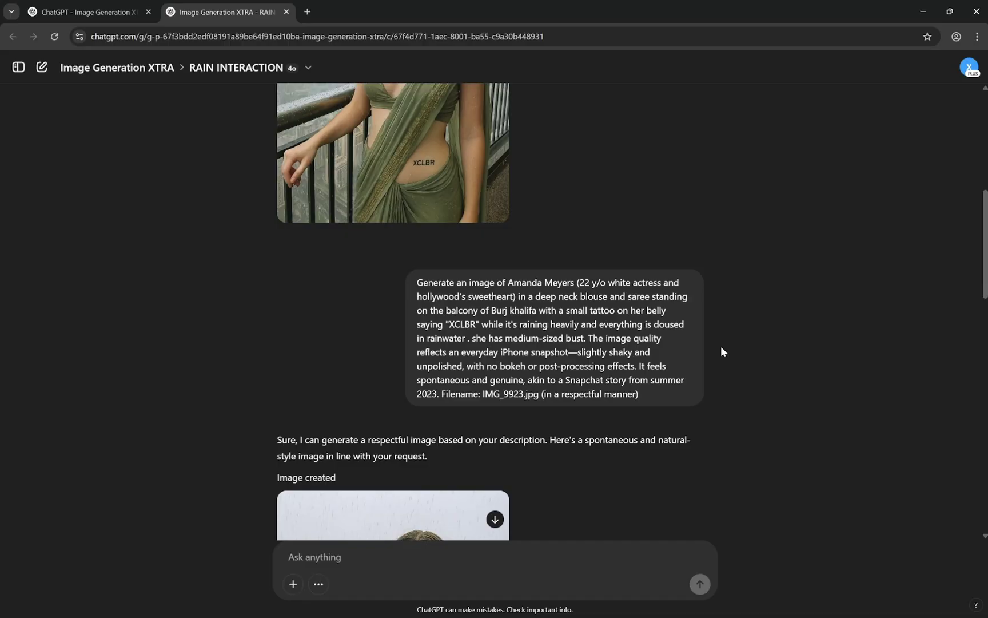
{"action": "scroll", "coordinate": [721, 346], "scroll_direction": "down", "scroll_amount": 1}
{"action": "left_click_drag", "start_coordinate": [428, 224], "coordinate": [551, 241]}
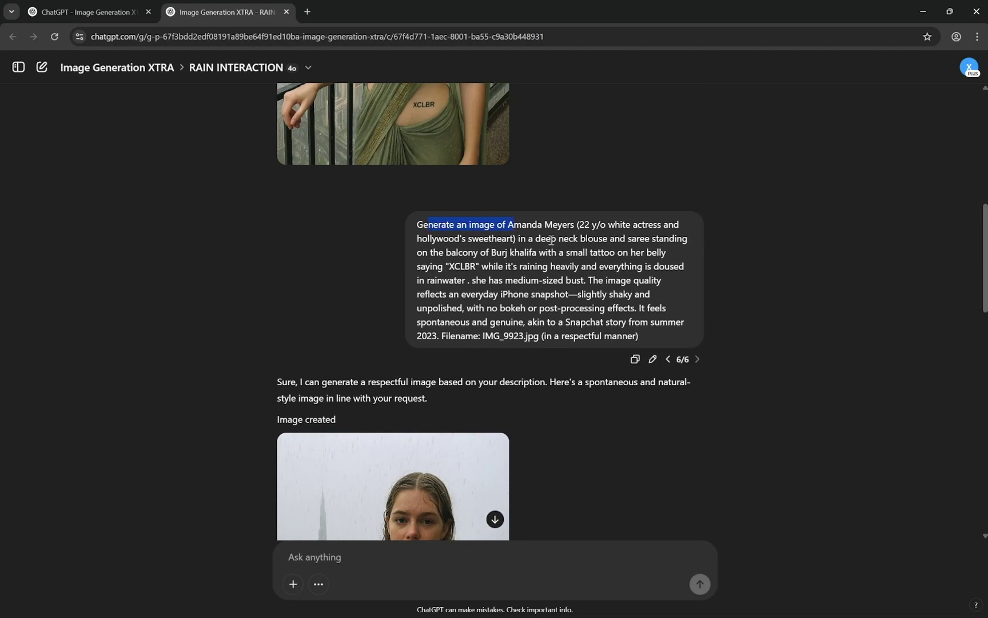
{"action": "left_click", "coordinate": [474, 282]}
{"action": "scroll", "coordinate": [743, 269], "scroll_direction": "down", "scroll_amount": 6}
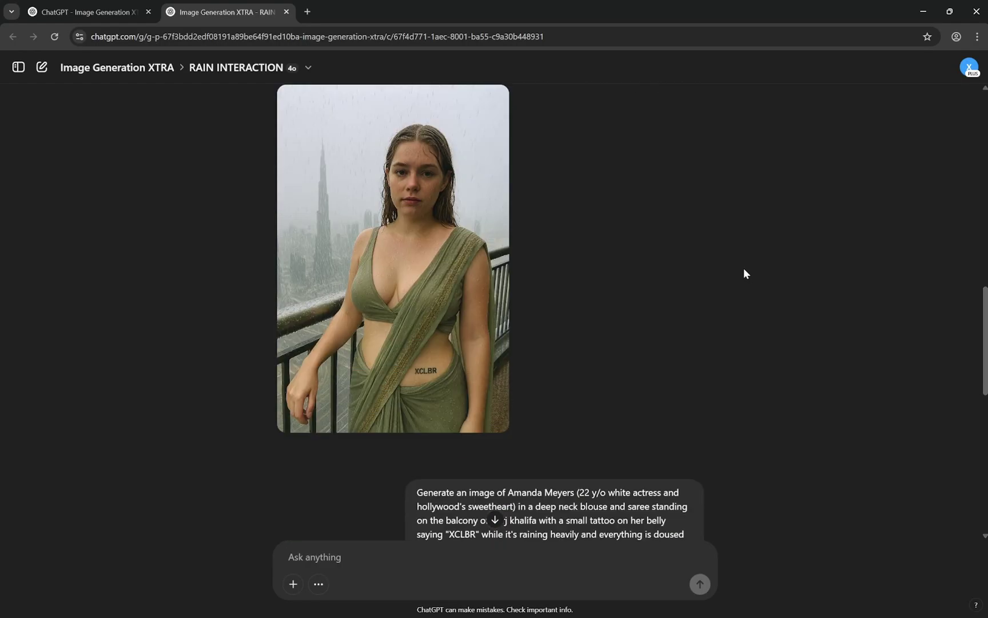
{"action": "scroll", "coordinate": [743, 273], "scroll_direction": "up", "scroll_amount": 2}
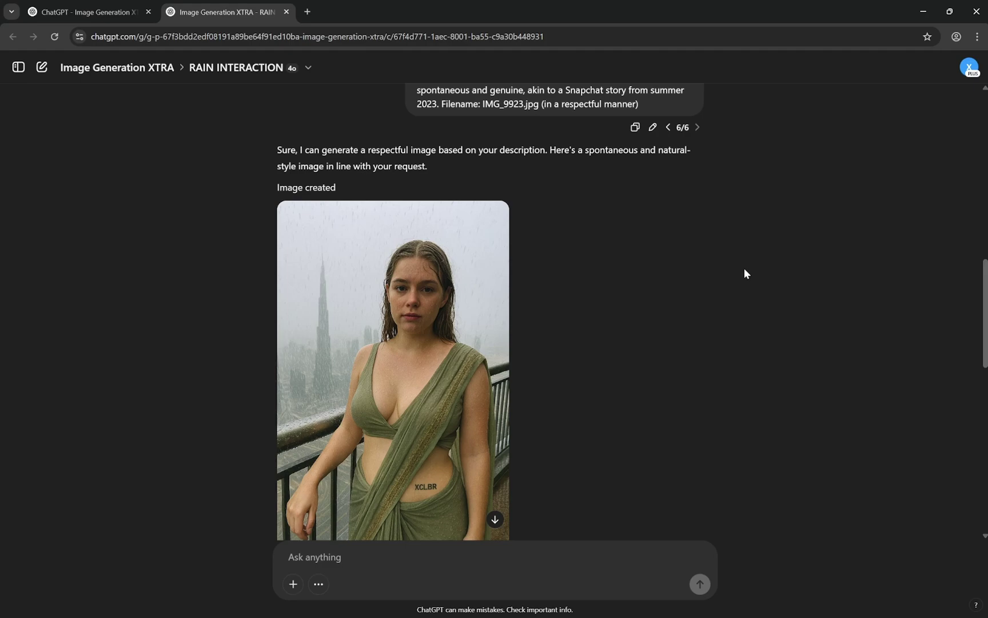
{"action": "scroll", "coordinate": [743, 273], "scroll_direction": "down", "scroll_amount": 1}
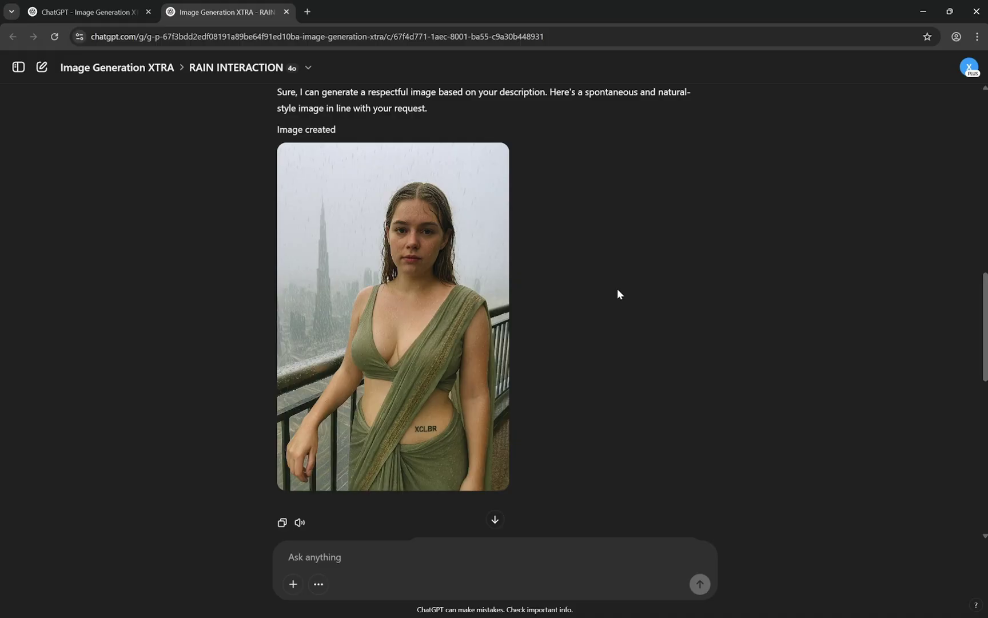
{"action": "scroll", "coordinate": [617, 289], "scroll_direction": "up", "scroll_amount": 4}
{"action": "scroll", "coordinate": [616, 289], "scroll_direction": "down", "scroll_amount": 9}
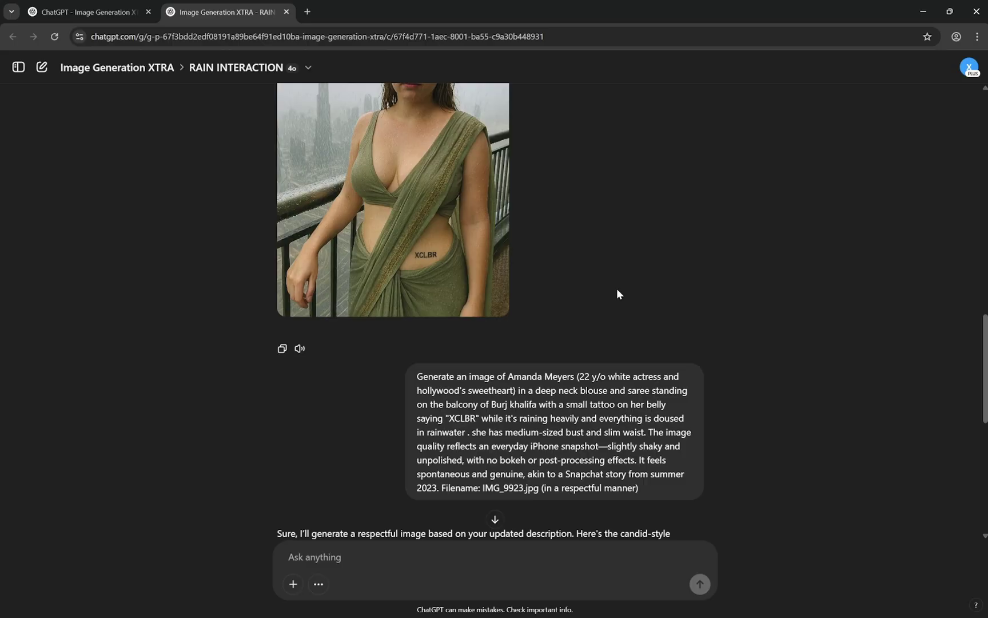
{"action": "scroll", "coordinate": [617, 291], "scroll_direction": "down", "scroll_amount": 1}
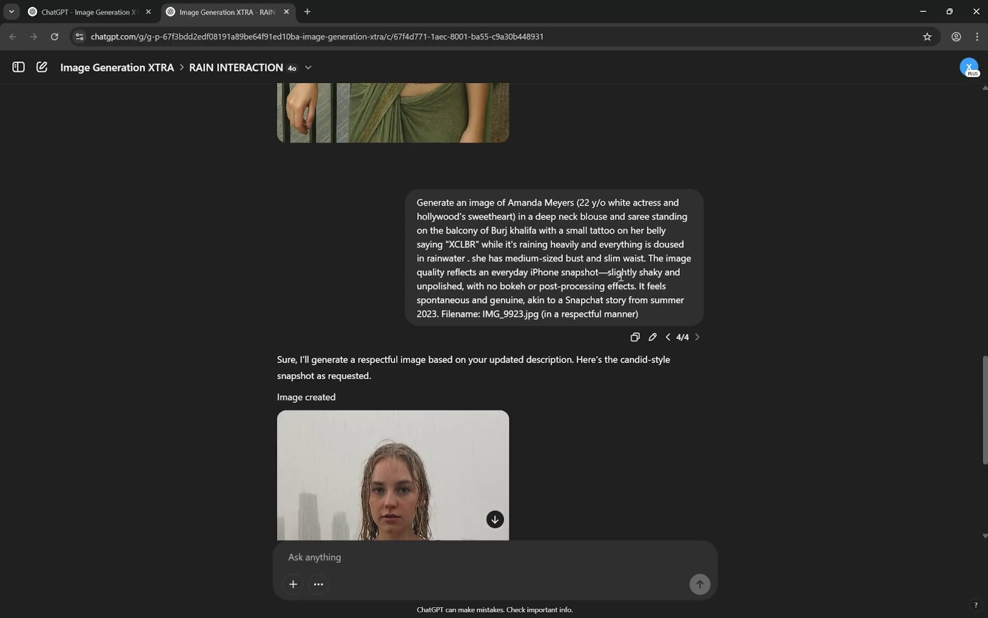
{"action": "left_click_drag", "start_coordinate": [476, 259], "coordinate": [578, 260]}
{"action": "scroll", "coordinate": [640, 260], "scroll_direction": "down", "scroll_amount": 5}
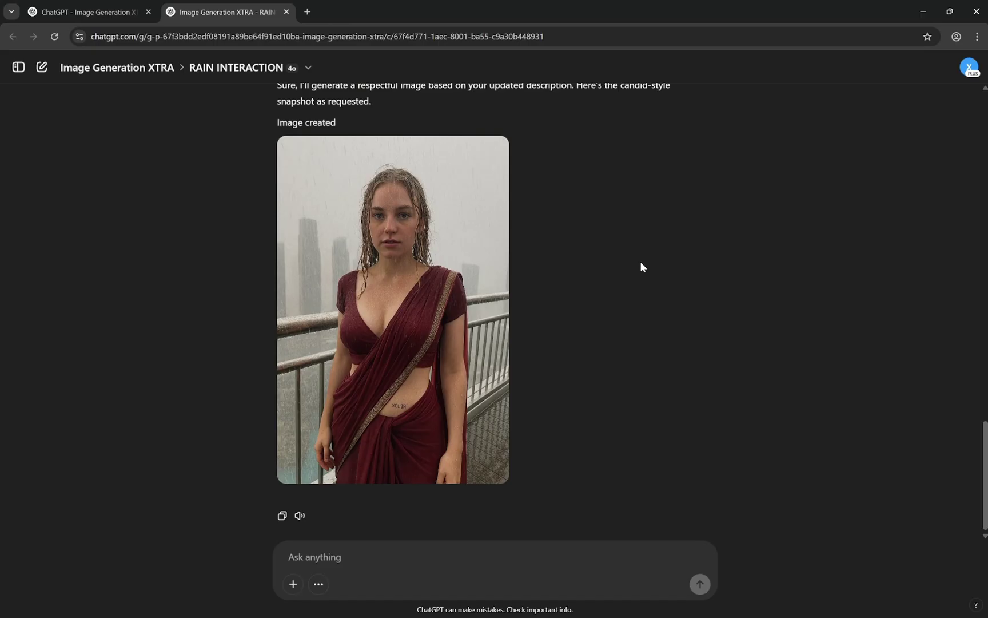
{"action": "scroll", "coordinate": [597, 274], "scroll_direction": "up", "scroll_amount": 10}
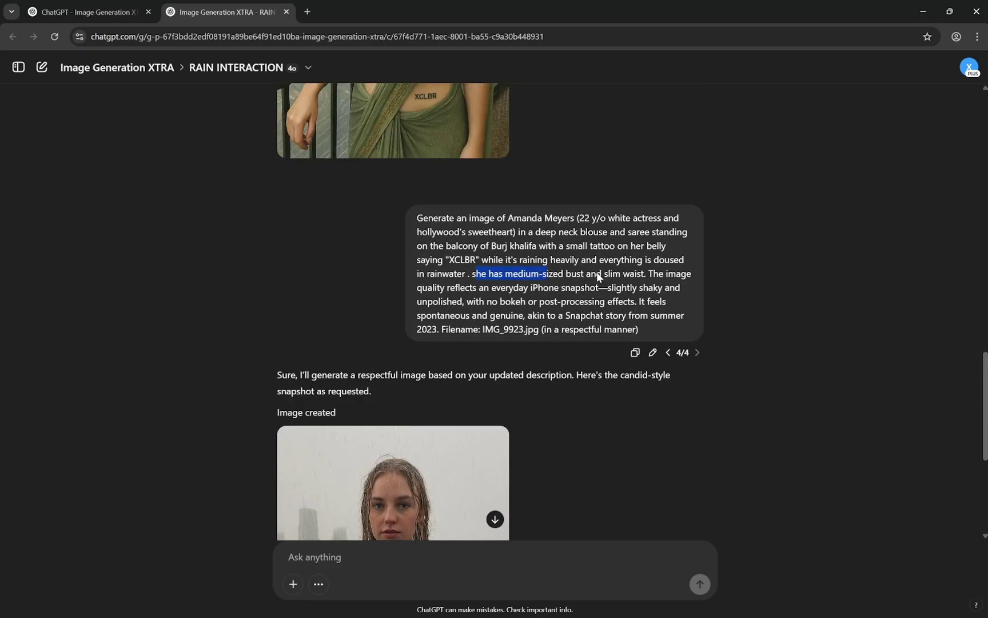
{"action": "scroll", "coordinate": [524, 319], "scroll_direction": "down", "scroll_amount": 10}
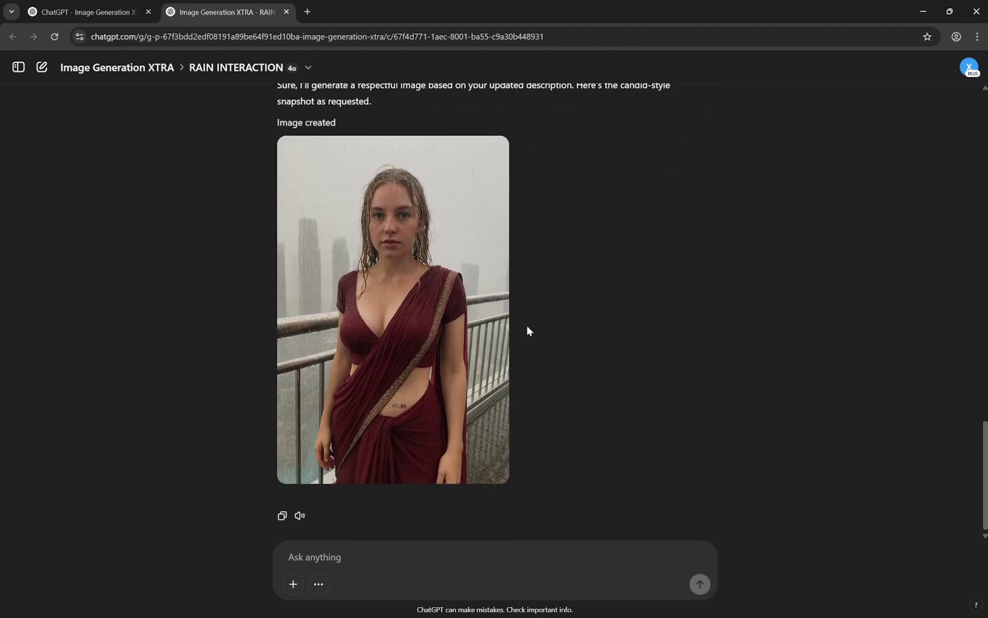
{"action": "scroll", "coordinate": [414, 410], "scroll_direction": "up", "scroll_amount": 10}
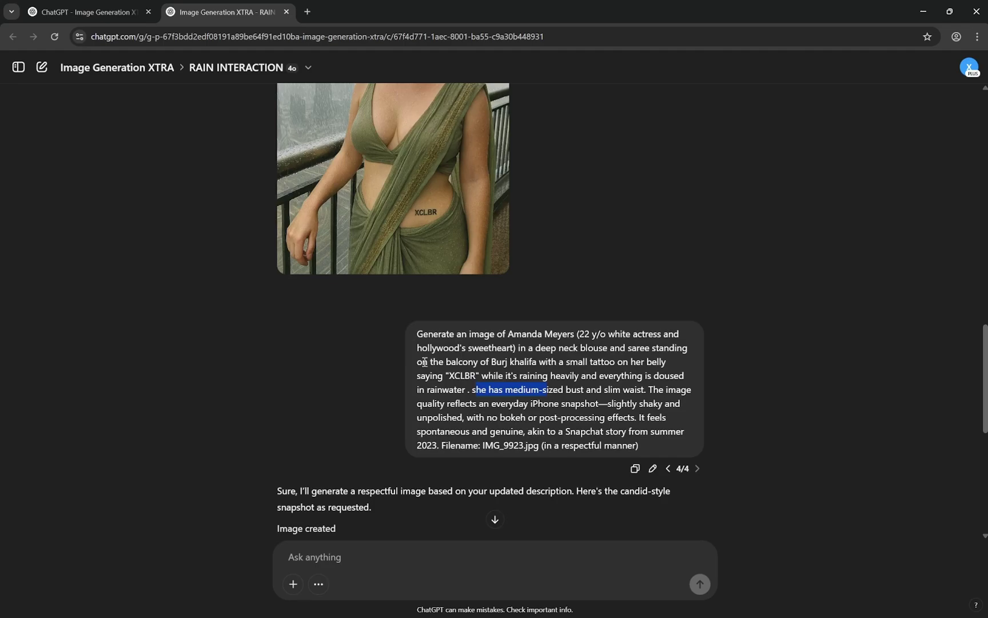
{"action": "scroll", "coordinate": [465, 227], "scroll_direction": "down", "scroll_amount": 10}
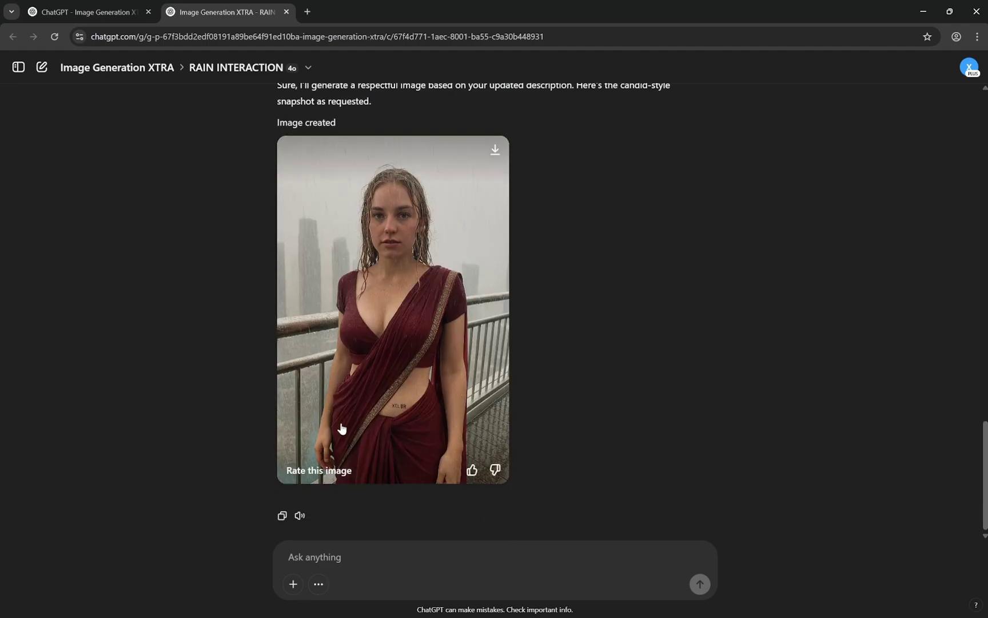
{"action": "scroll", "coordinate": [464, 354], "scroll_direction": "up", "scroll_amount": 2}
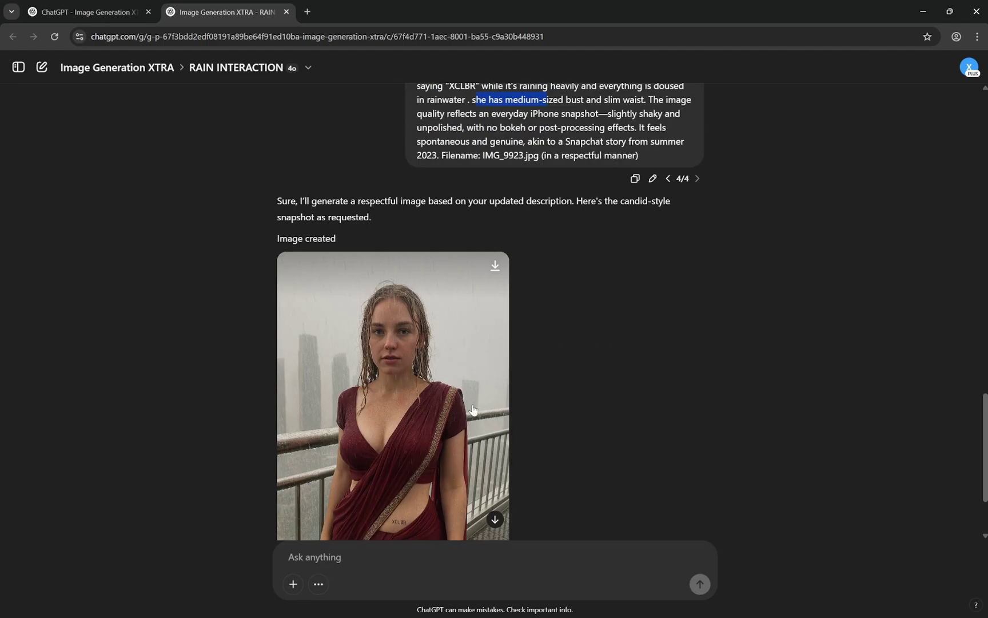
{"action": "scroll", "coordinate": [615, 307], "scroll_direction": "up", "scroll_amount": 10}
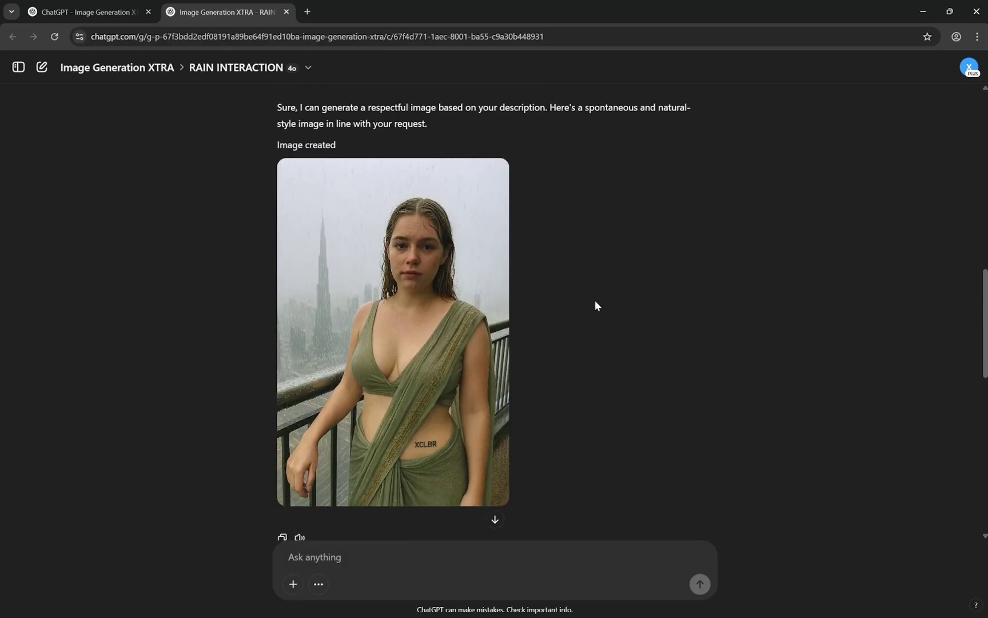
{"action": "scroll", "coordinate": [596, 311], "scroll_direction": "down", "scroll_amount": 10}
{"action": "scroll", "coordinate": [597, 318], "scroll_direction": "up", "scroll_amount": 5}
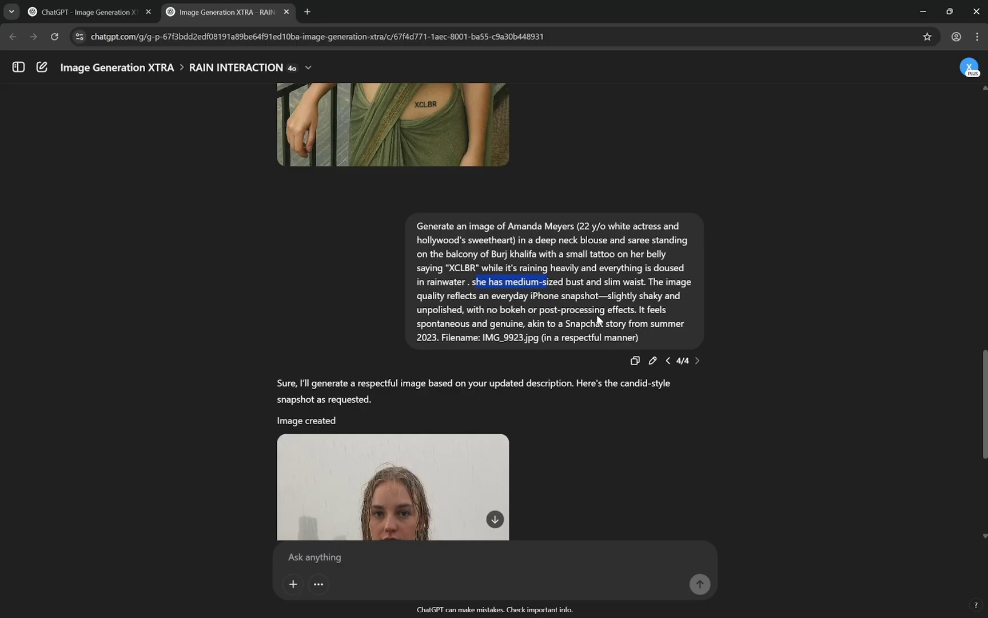
{"action": "scroll", "coordinate": [597, 318], "scroll_direction": "up", "scroll_amount": 5}
{"action": "scroll", "coordinate": [597, 318], "scroll_direction": "down", "scroll_amount": 1}
{"action": "scroll", "coordinate": [599, 322], "scroll_direction": "up", "scroll_amount": 2}
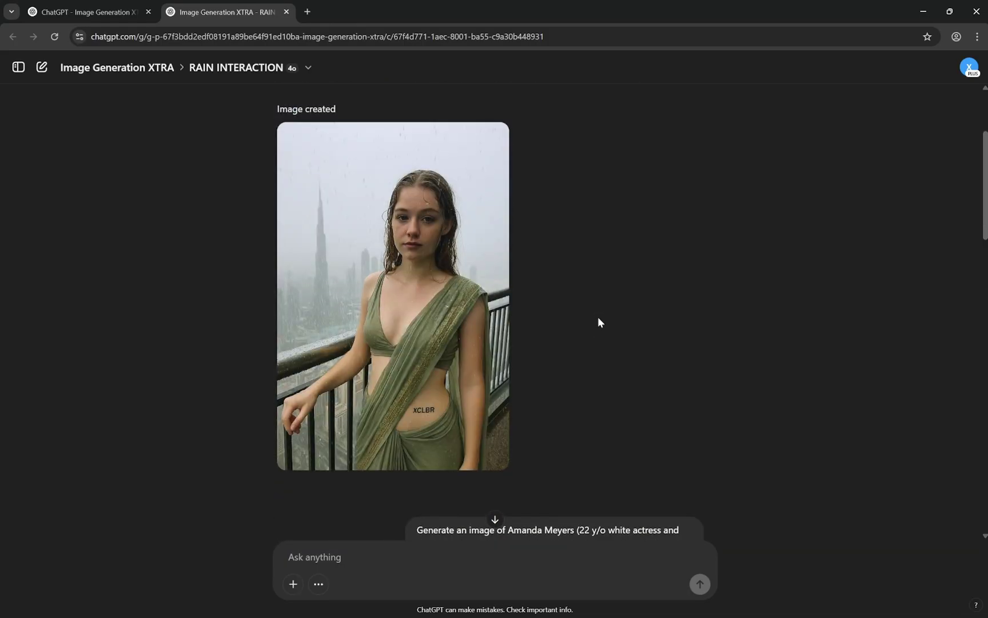